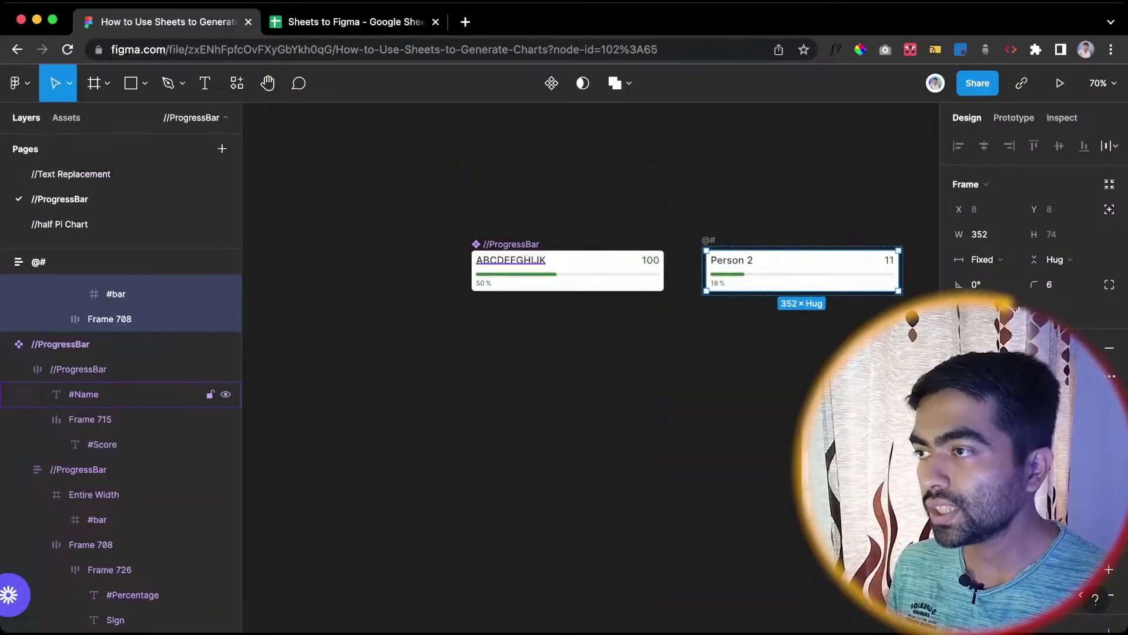
# Step: Examine the layers of the //ProgressBar component: #Name, the score frame, the lower progress section and #Percentage
pyautogui.scroll(5, 533, 265)
pyautogui.hscroll(3, 435, 263)
pyautogui.scroll(-1, 435, 263)
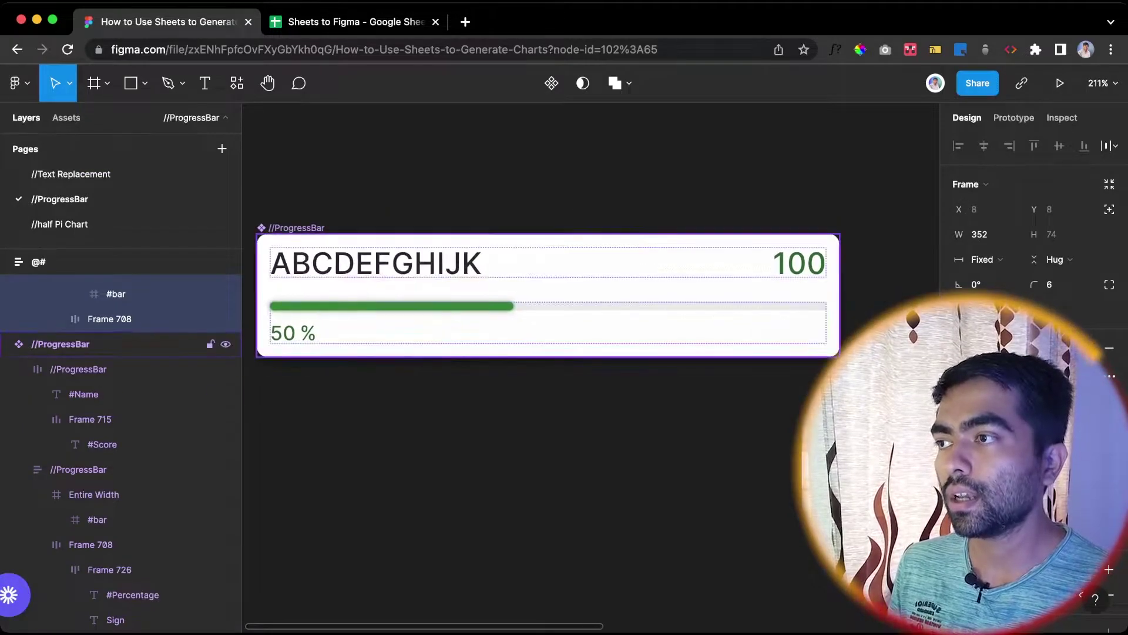
pyautogui.doubleClick(423, 262)
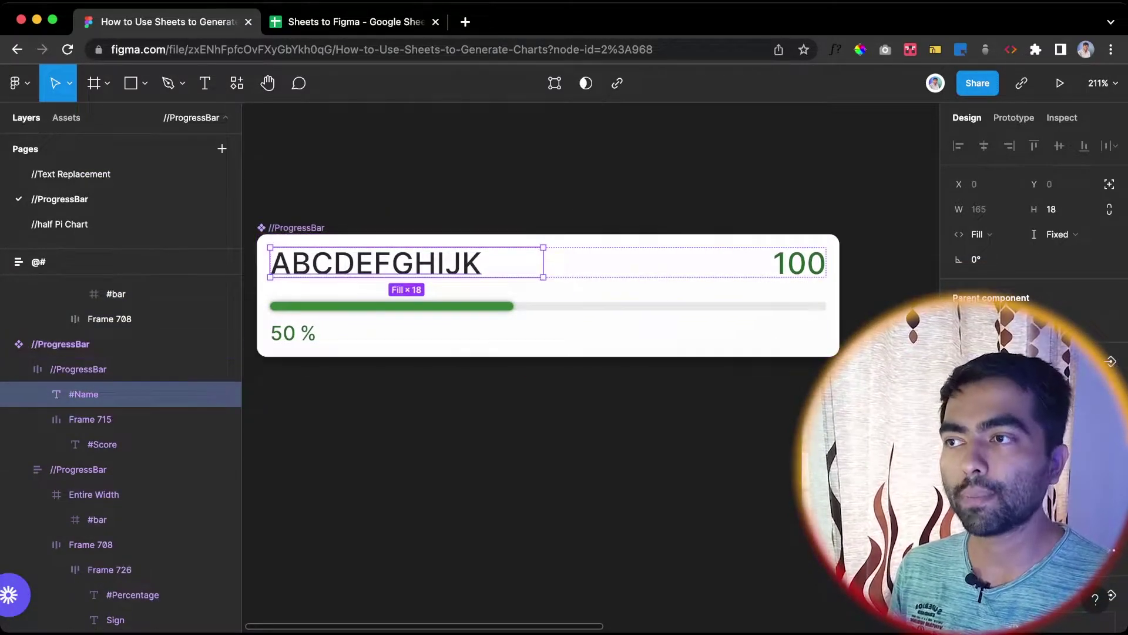
pyautogui.click(90, 419)
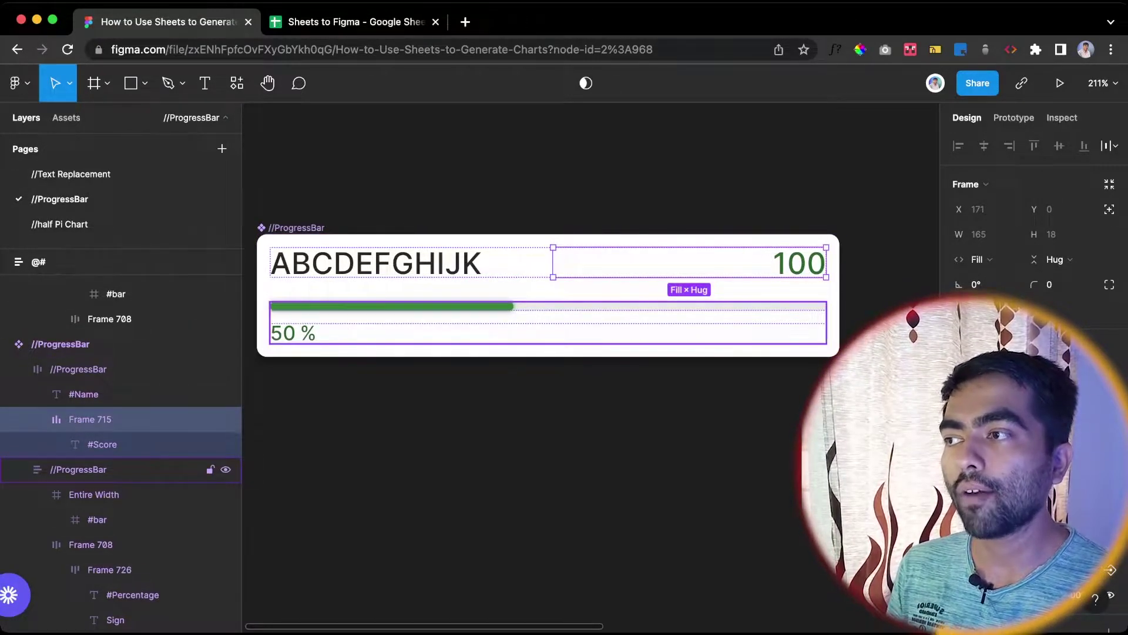
pyautogui.click(78, 469)
pyautogui.click(110, 569)
pyautogui.click(132, 595)
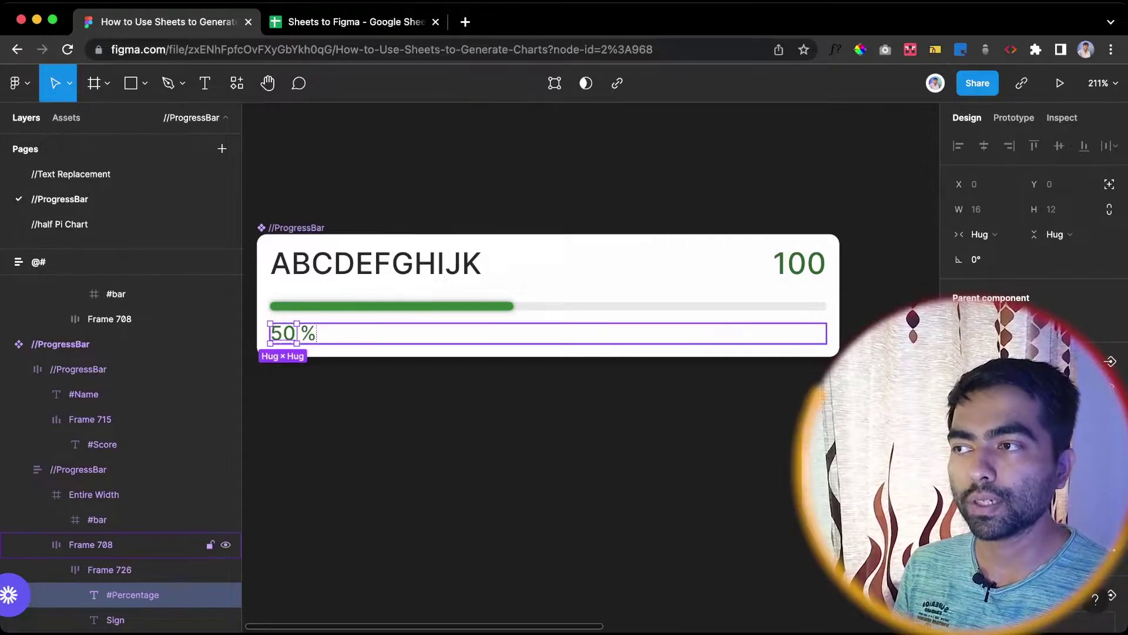
# Step: Shorten the green #bar frame in the //ProgressBar component to about 126 px wide
pyautogui.click(97, 520)
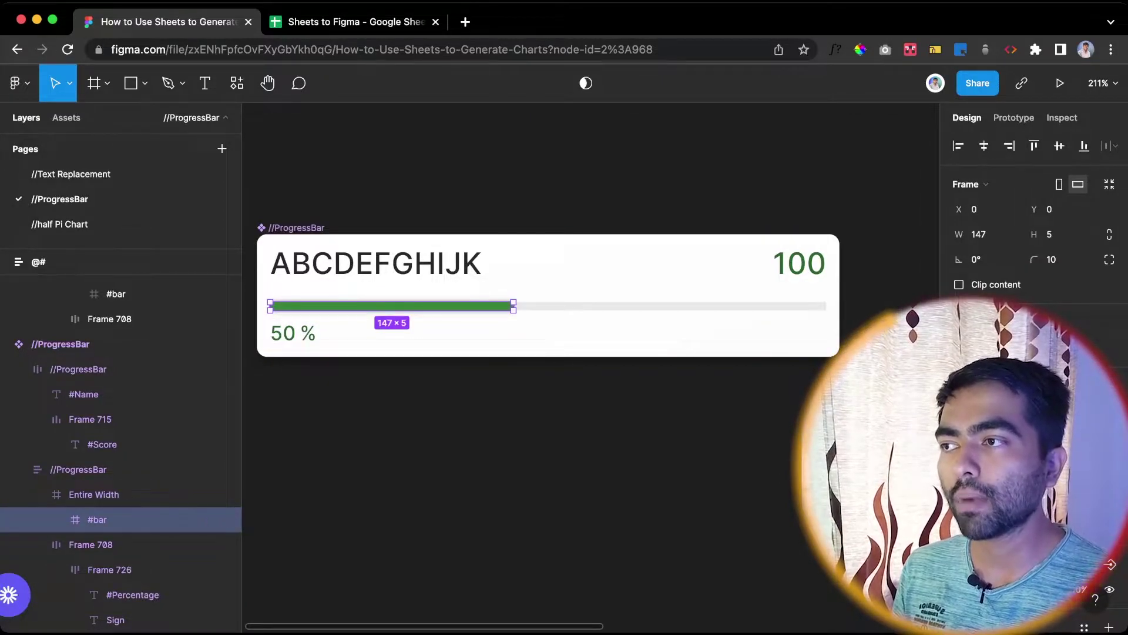
pyautogui.moveTo(513, 306); pyautogui.dragTo(479, 306)
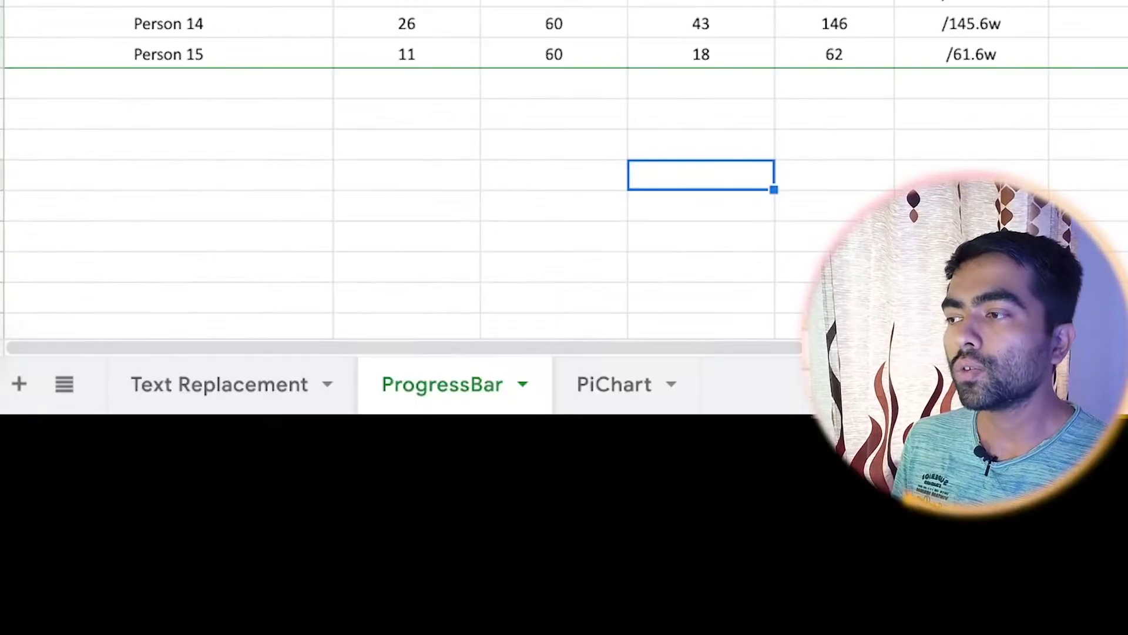
# Step: Copy the ProgressBar sheet's name from Google Sheets and rename the current Figma page with it as //ProgressBar
pyautogui.doubleClick(271, 617)
pyautogui.hotkey('ctrl', 'c')
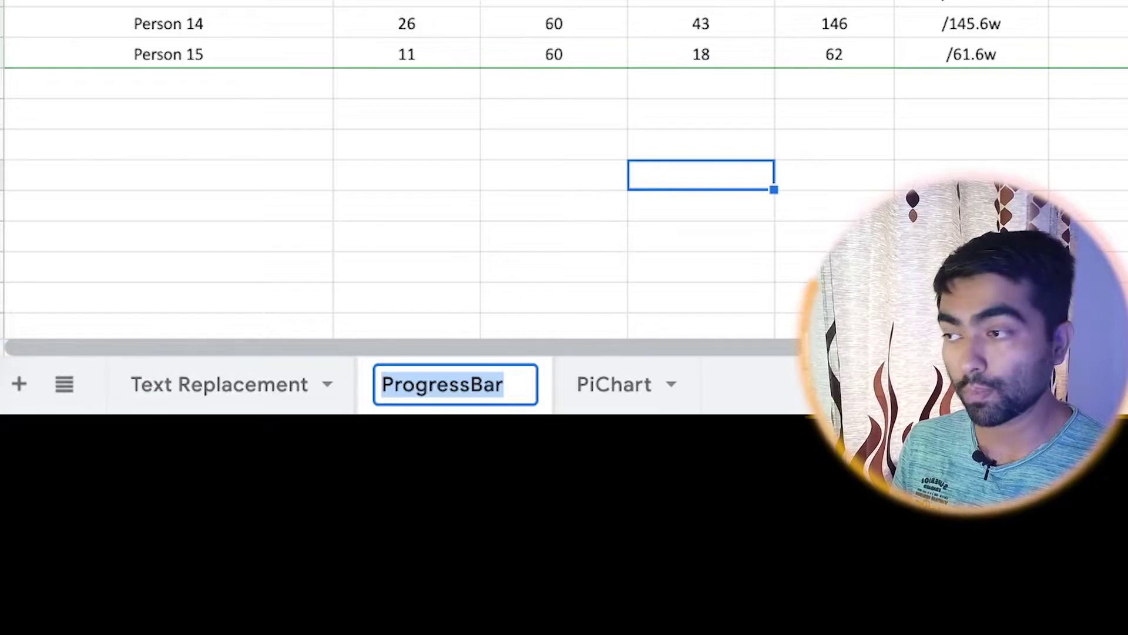
pyautogui.press('Return')
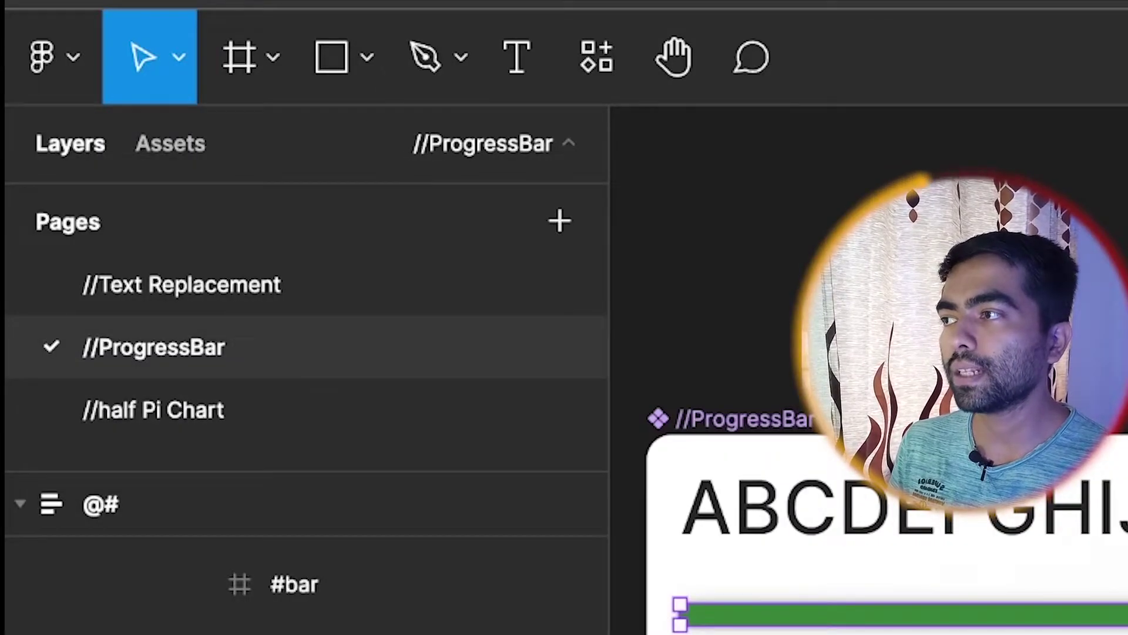
pyautogui.doubleClick(153, 347)
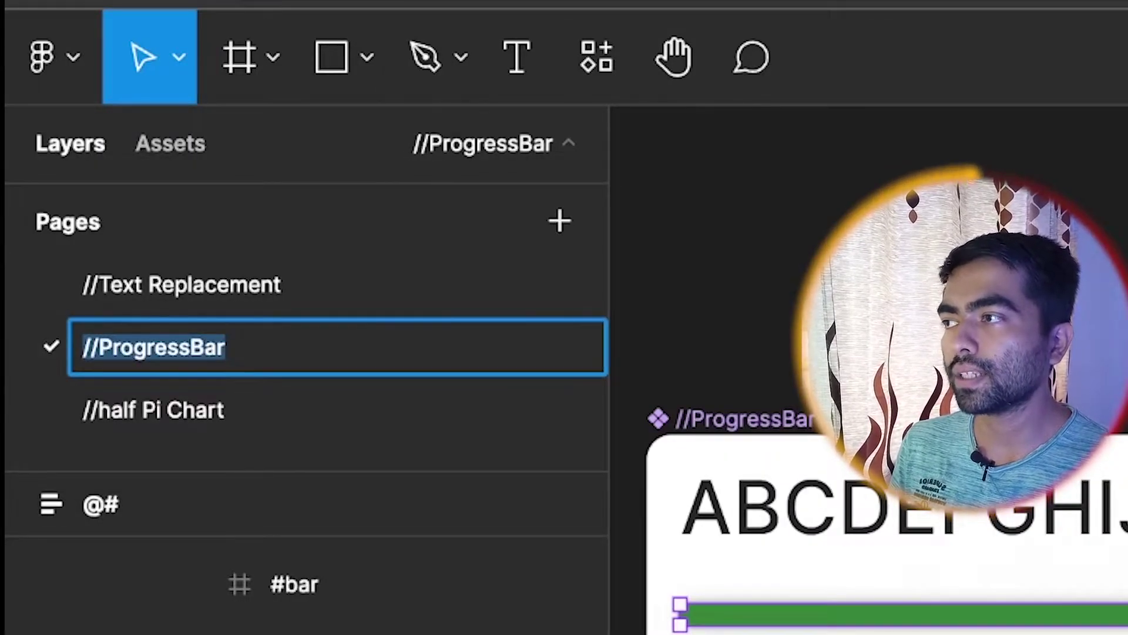
pyautogui.hotkey('ctrl', 'v')
pyautogui.press('Home')
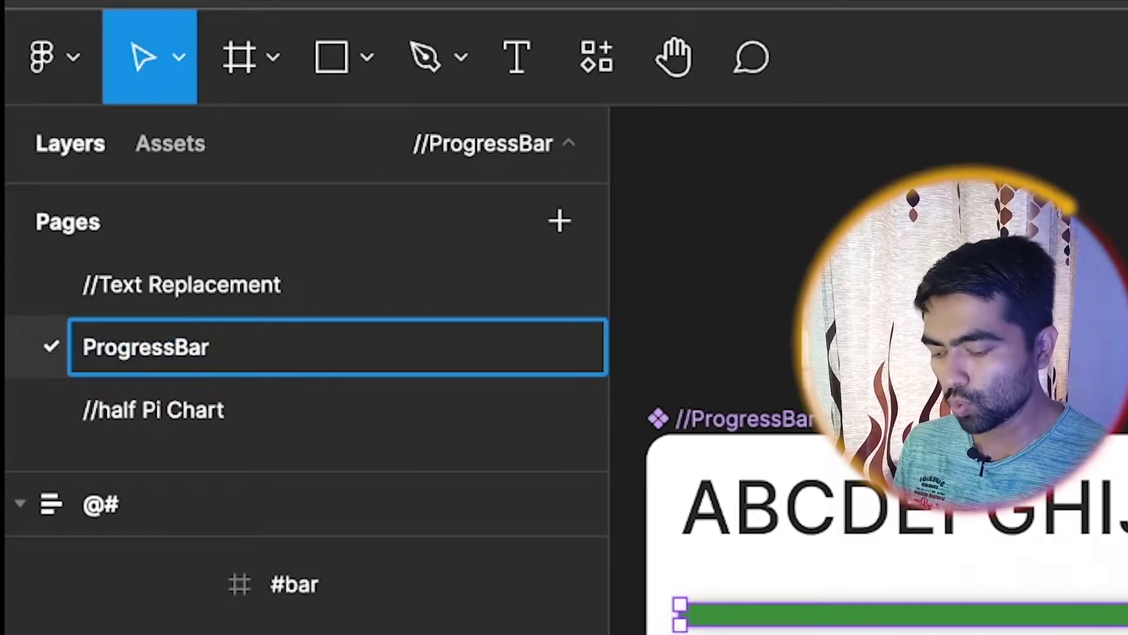
pyautogui.write('//')
pyautogui.press('Return')
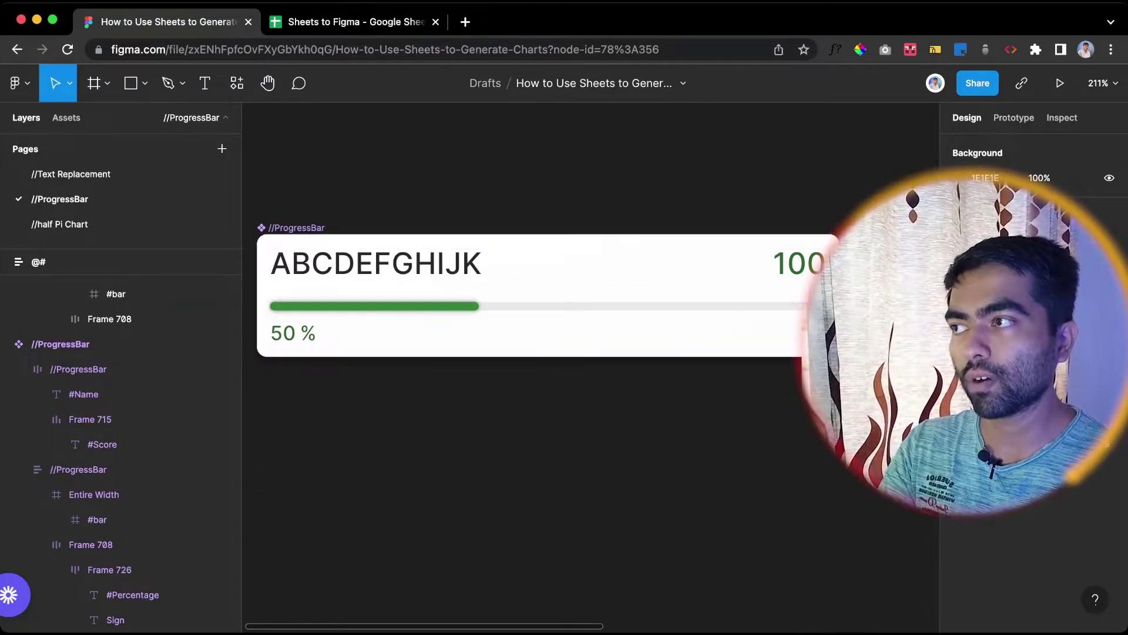
# Step: Shorten the #bar frame inside Entire Width to about 66 px wide
pyautogui.click(97, 495)
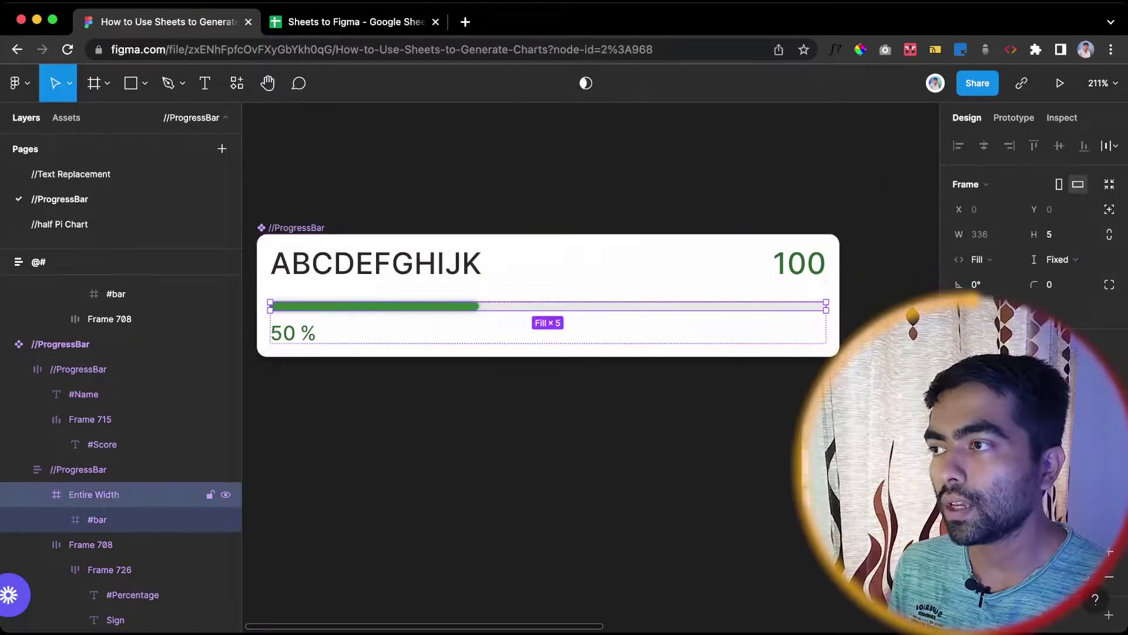
pyautogui.click(97, 520)
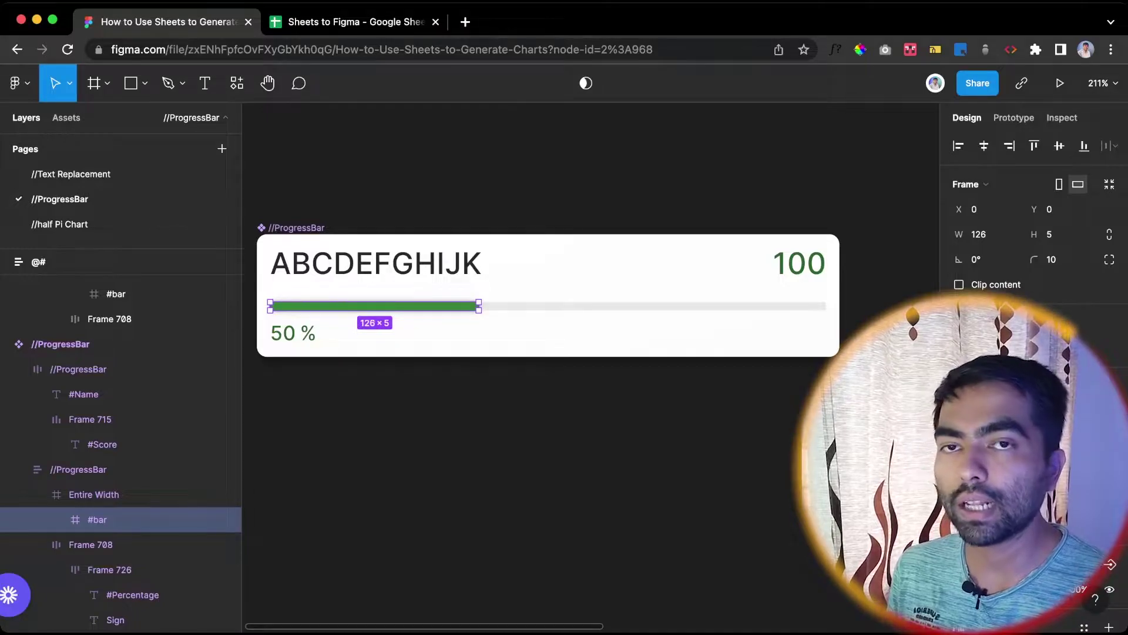
pyautogui.moveTo(478, 306); pyautogui.dragTo(379, 307)
# Step: Resize the green #bar frame inside Entire Width to about 122 px wide and deselect it
pyautogui.click(94, 494)
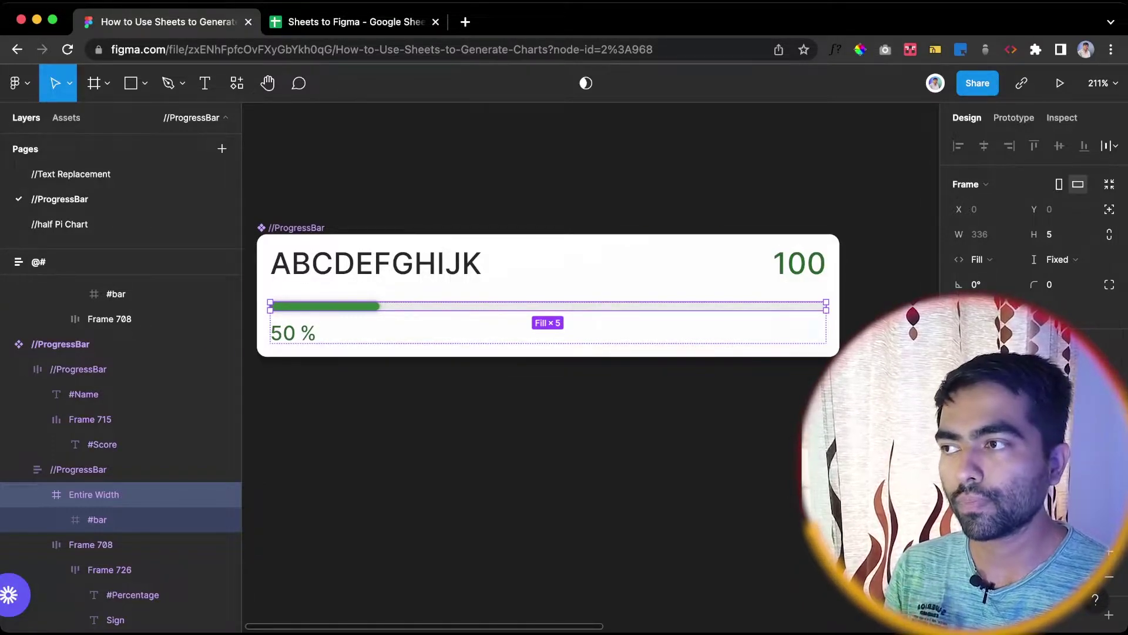
pyautogui.click(118, 520)
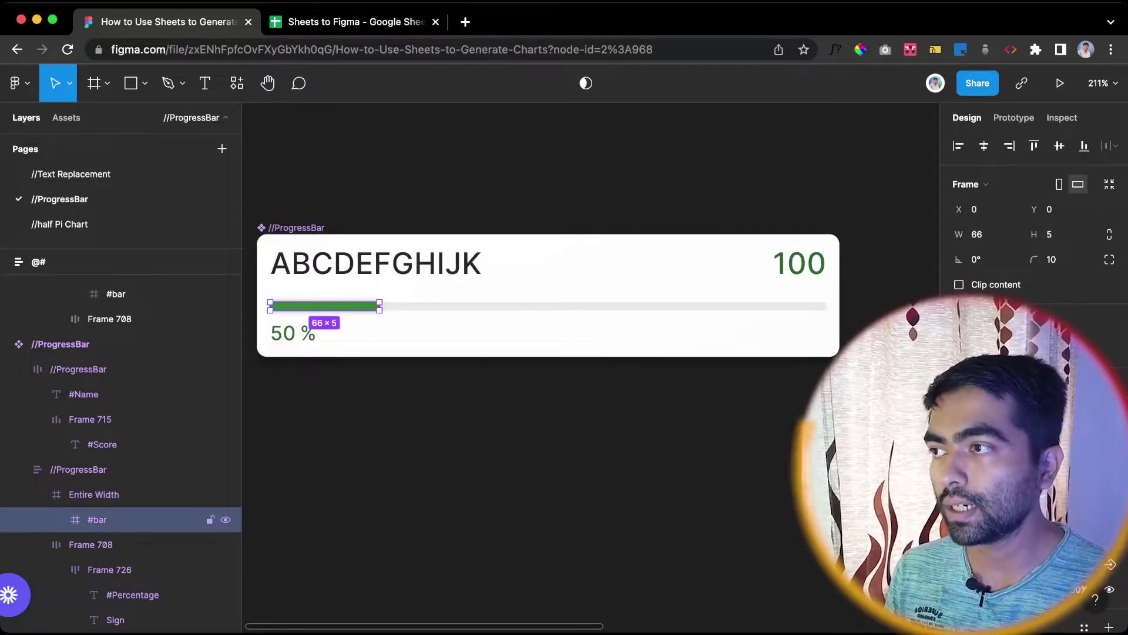
pyautogui.moveTo(379, 306); pyautogui.dragTo(553, 305)
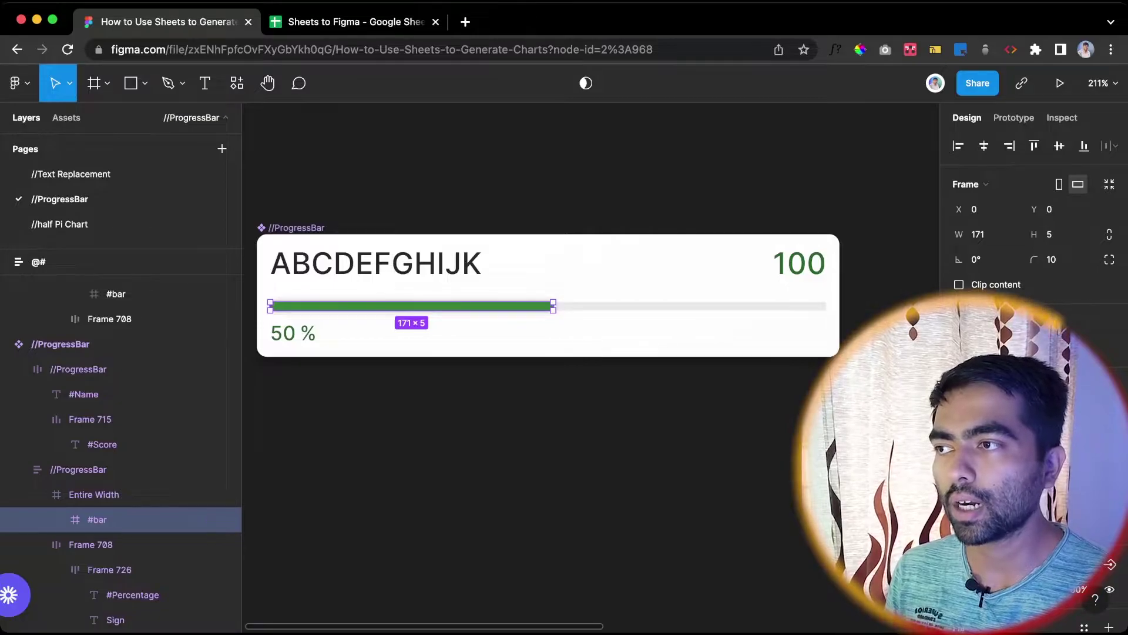
pyautogui.moveTo(553, 306); pyautogui.dragTo(472, 305)
pyautogui.click(458, 182)
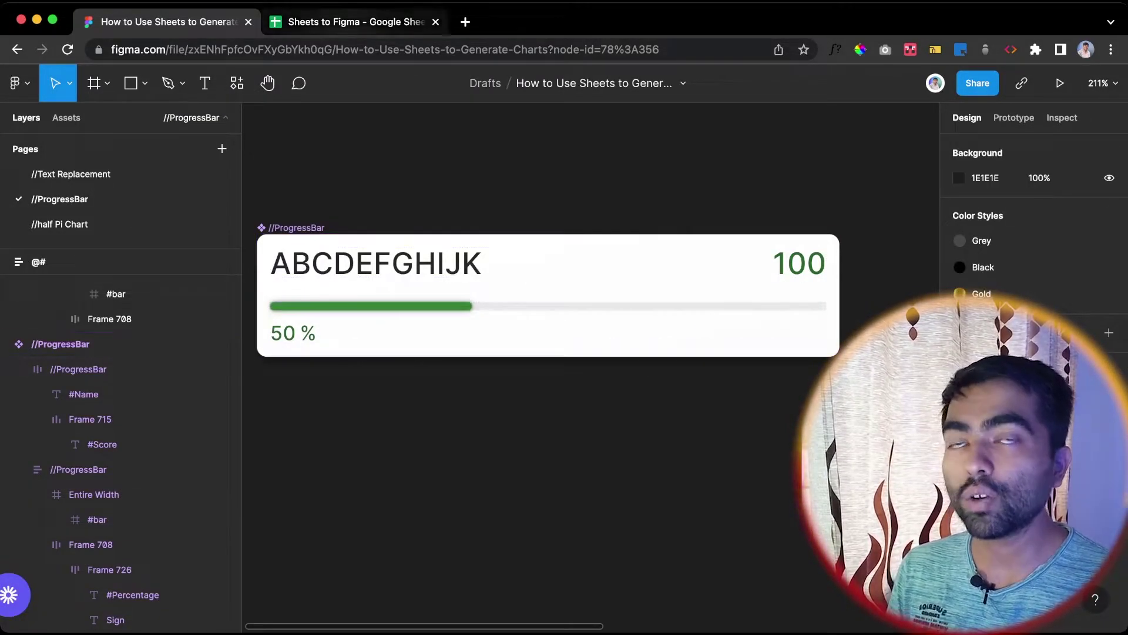
# Step: Switch to Google Sheets and examine the Name, Score and Target columns of the ProgressBar sheet
pyautogui.click(355, 22)
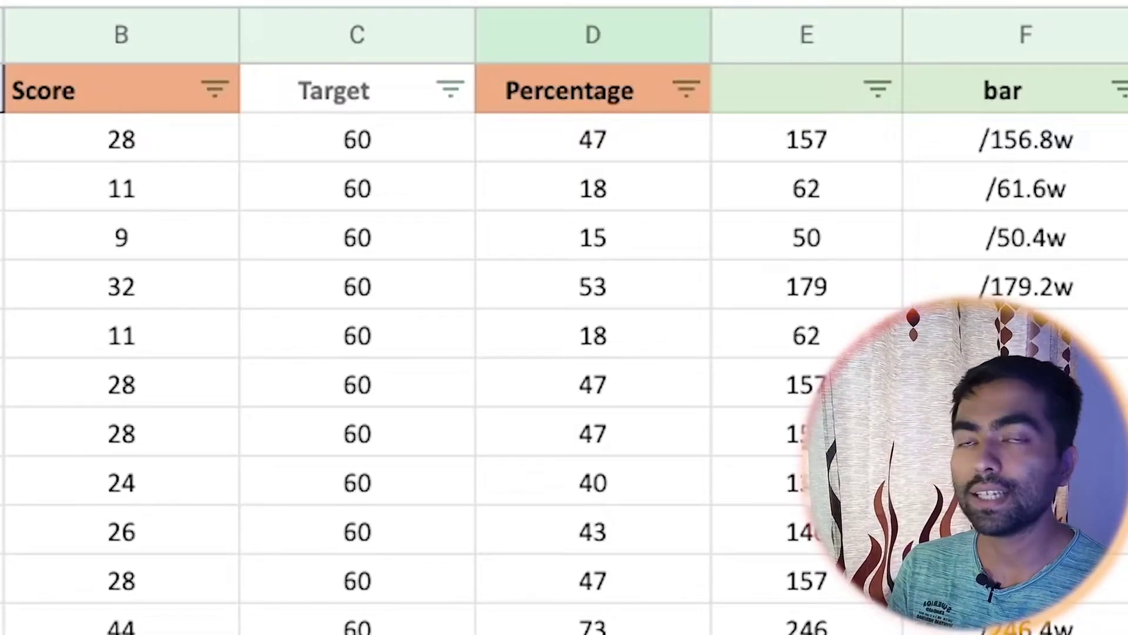
pyautogui.click(1, 88)
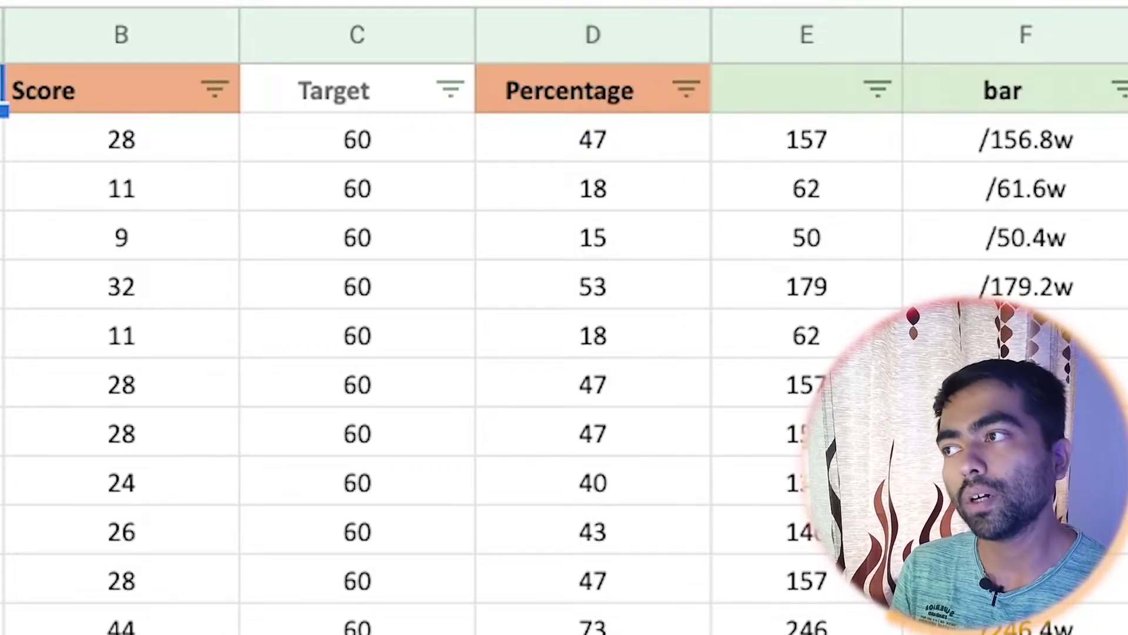
pyautogui.click(121, 90)
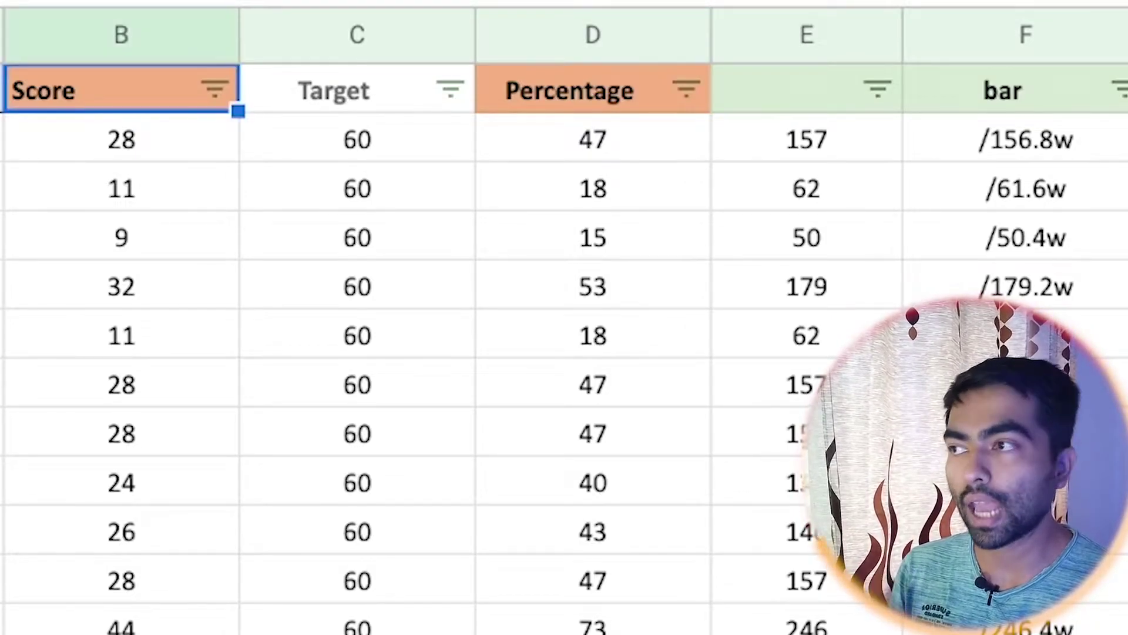
pyautogui.click(121, 140)
pyautogui.click(357, 89)
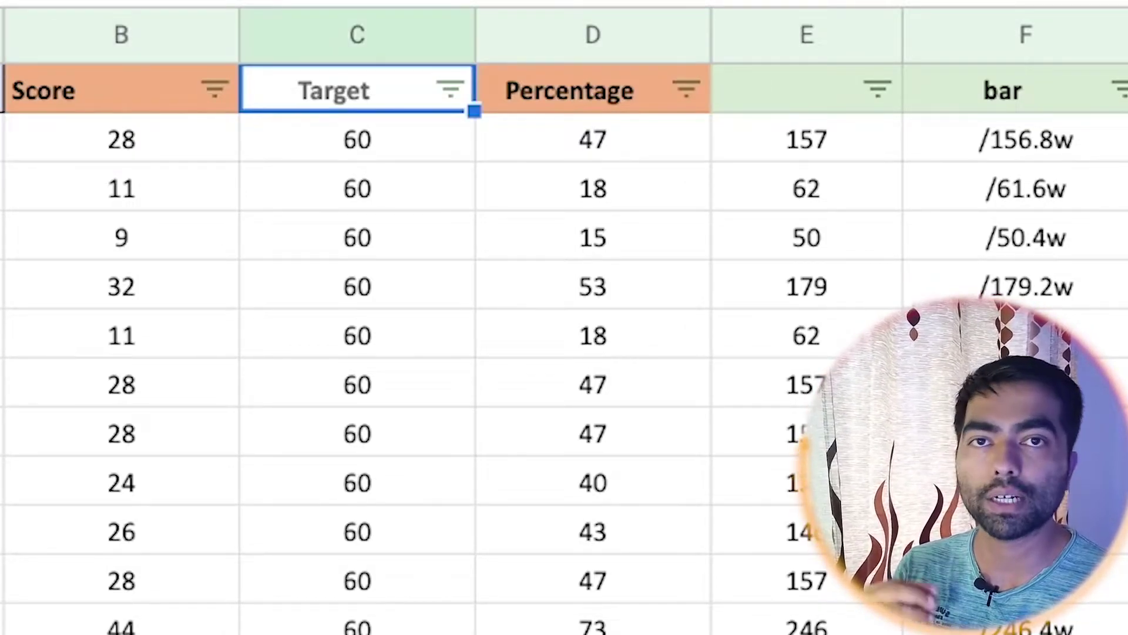
pyautogui.click(121, 140)
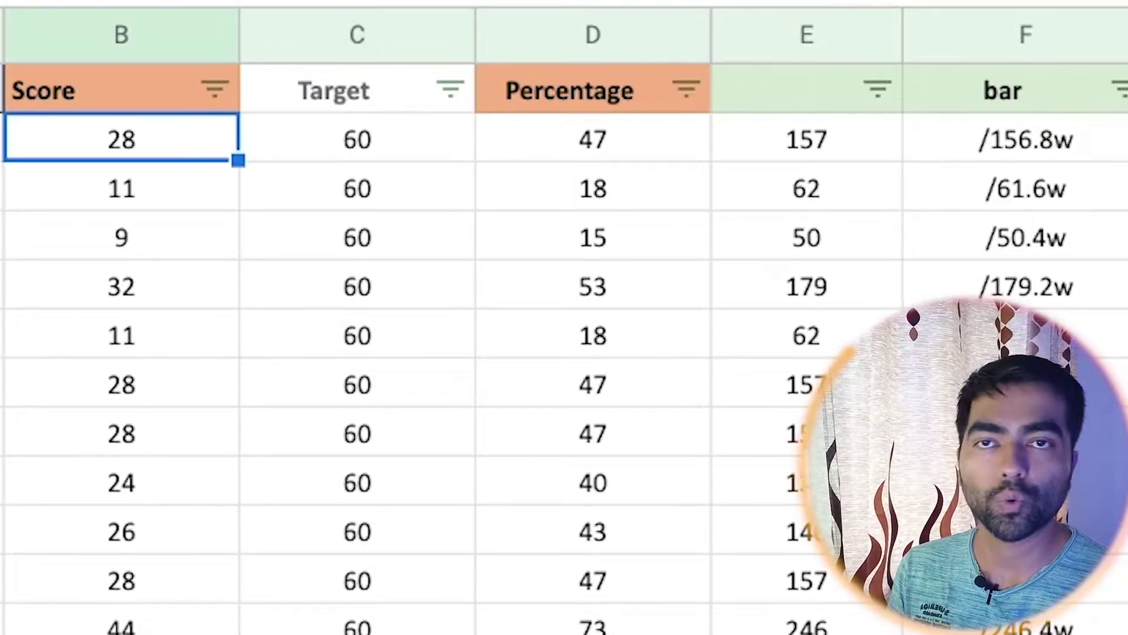
# Step: Examine the Percentage formula in D2 and the bar-width formula in E2 without changing them
pyautogui.click(593, 89)
pyautogui.doubleClick(593, 139)
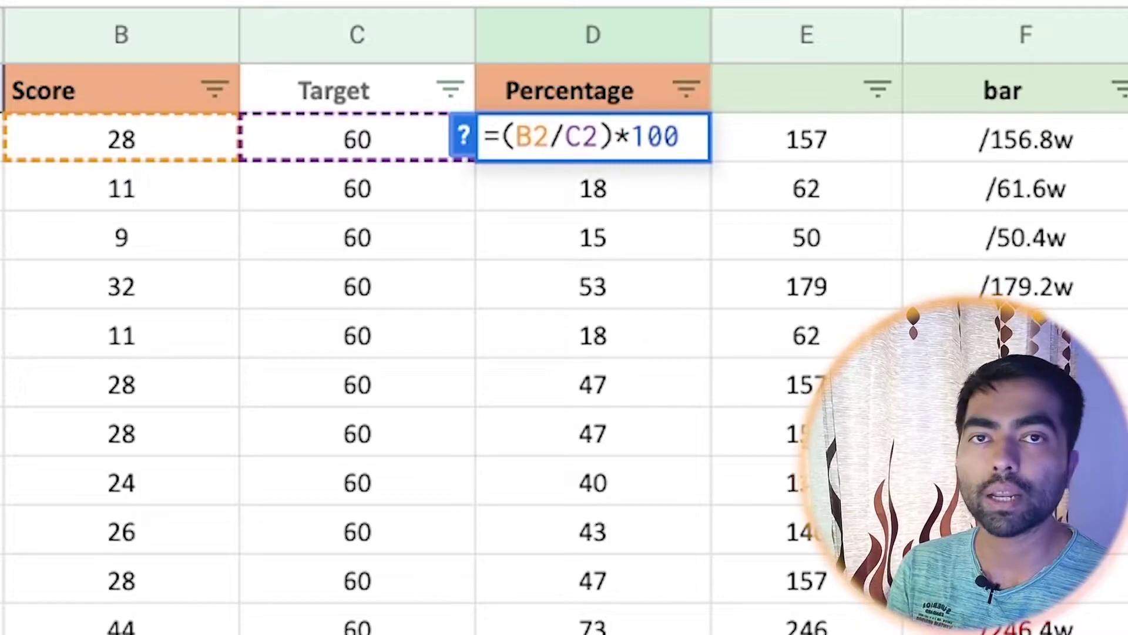
pyautogui.press('Escape')
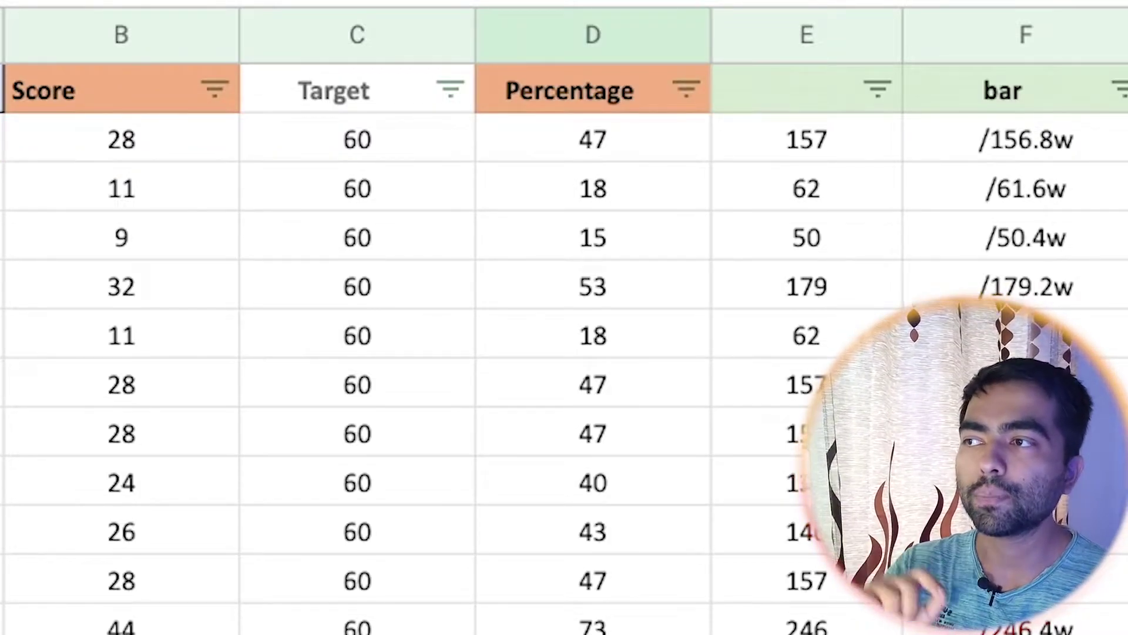
pyautogui.press('Return')
pyautogui.press('Tab')
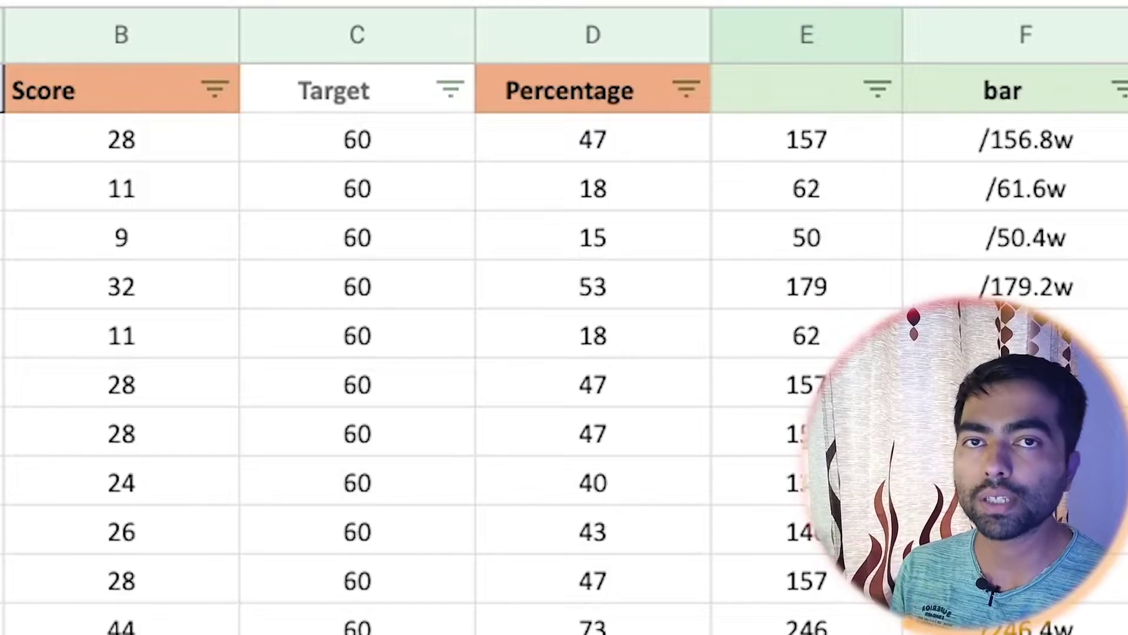
pyautogui.doubleClick(807, 139)
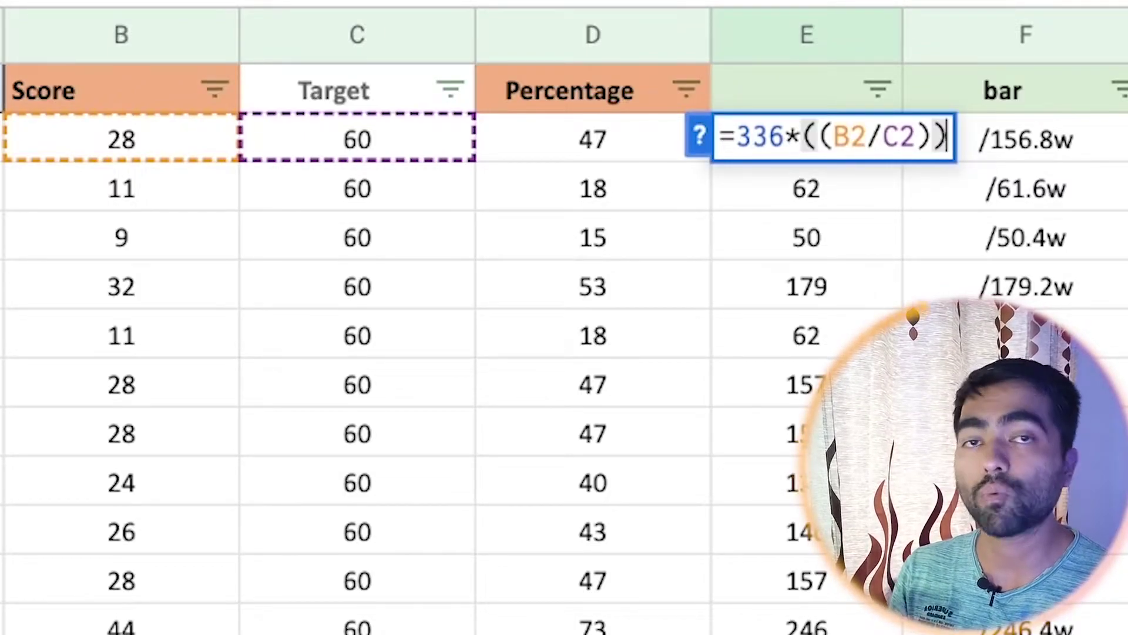
pyautogui.press('Tab')
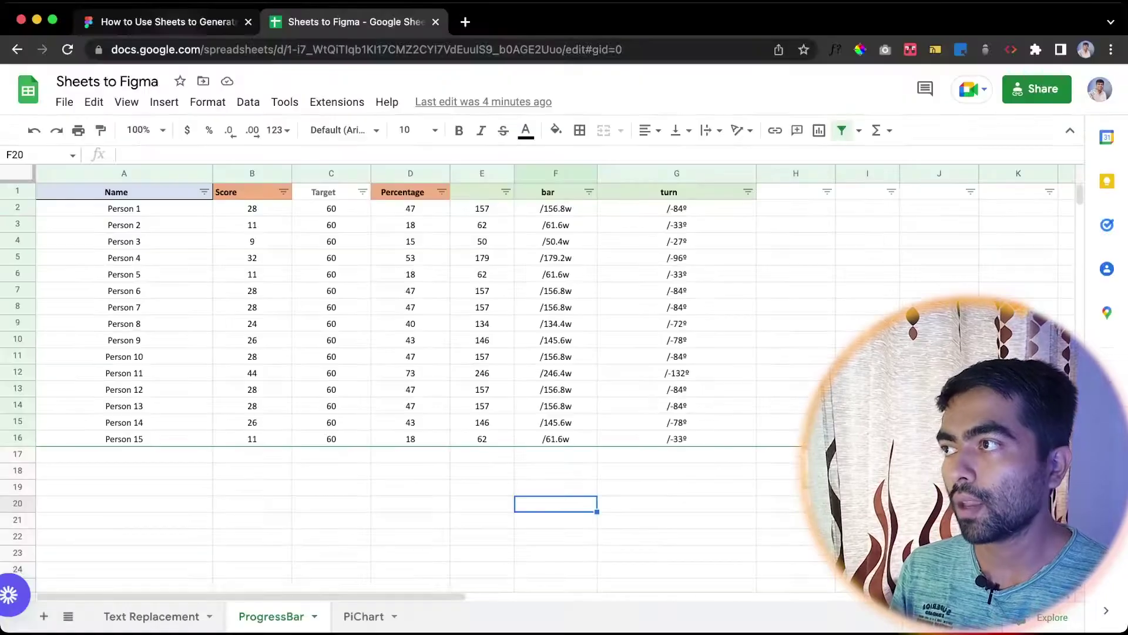
# Step: Switch to Figma and check the widths of the Entire Width frame and its #bar frame
pyautogui.click(168, 22)
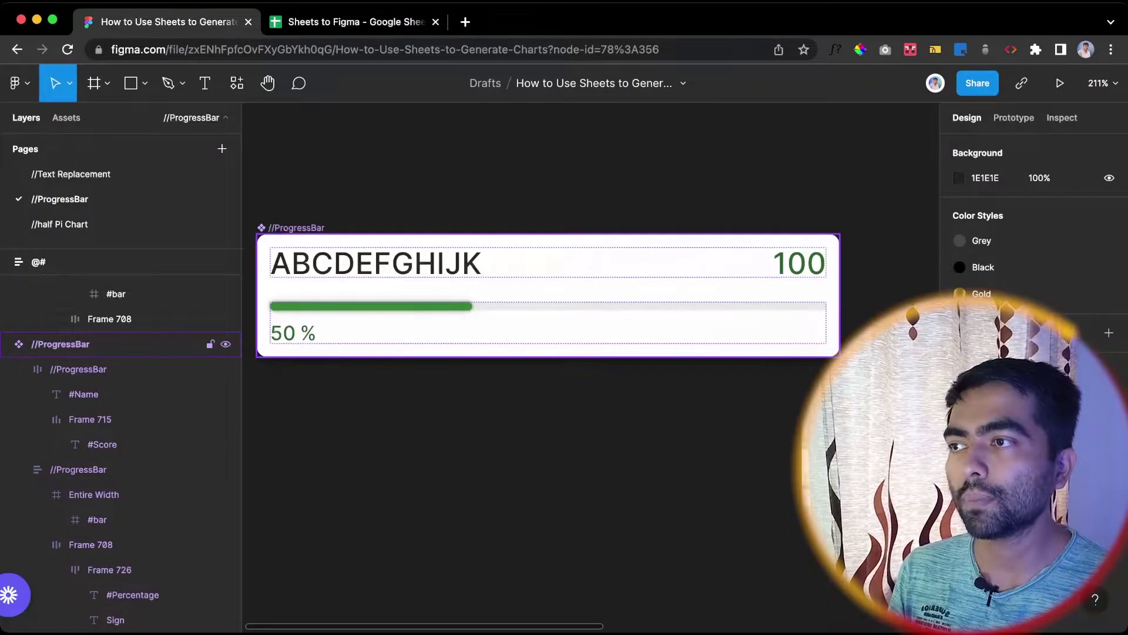
pyautogui.doubleClick(547, 306)
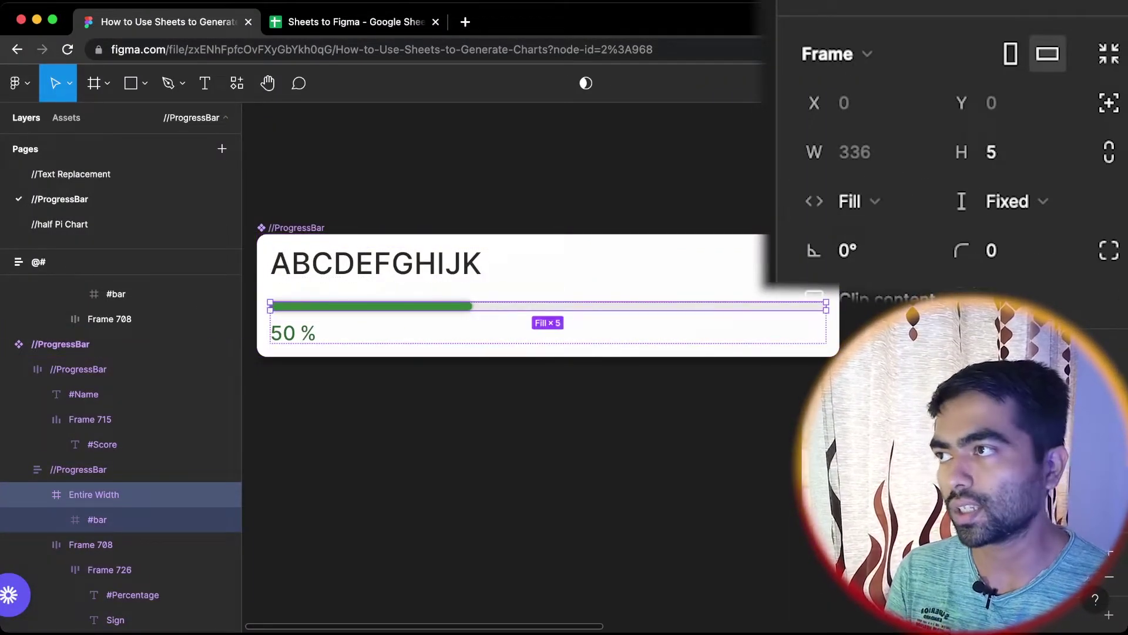
pyautogui.hotkey('ctrl', 'Tab')
pyautogui.click(167, 22)
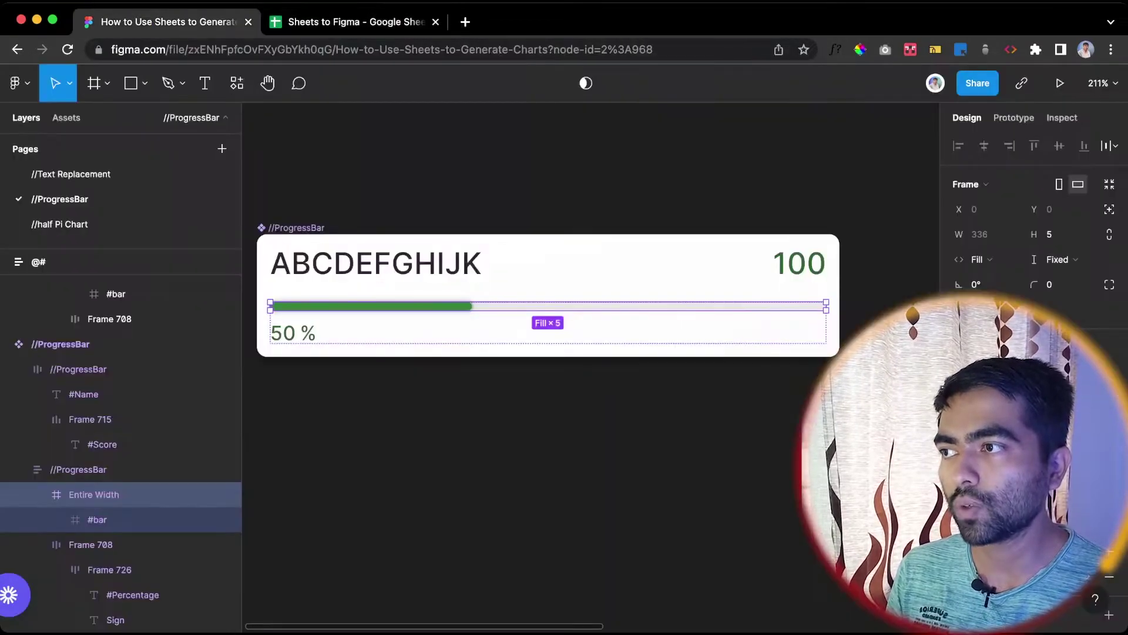
pyautogui.doubleClick(372, 306)
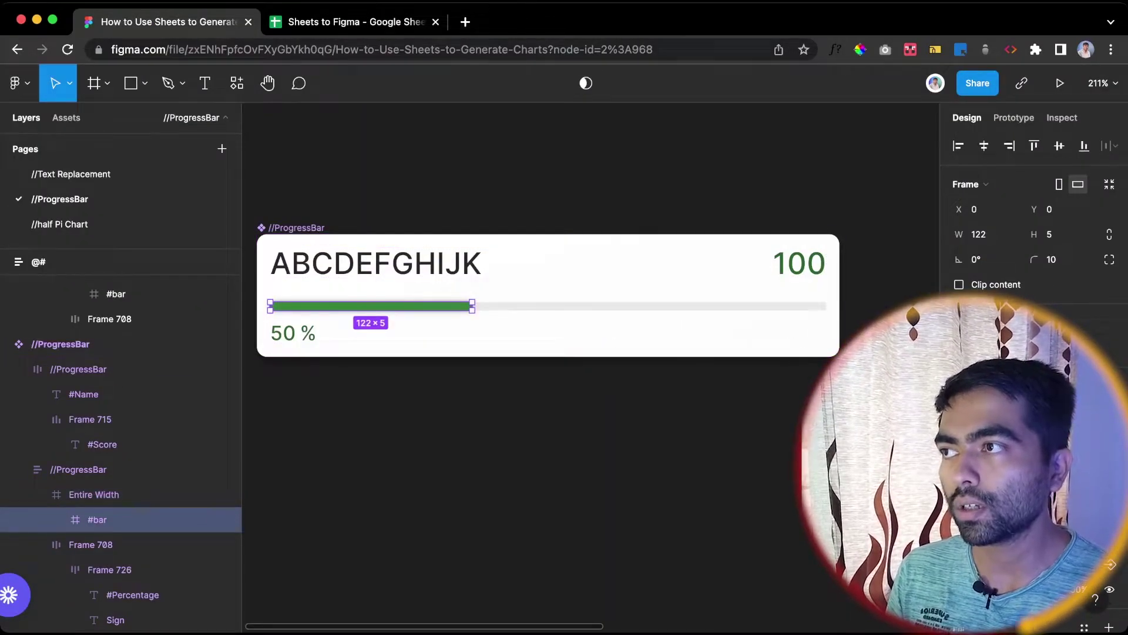
# Step: Switch to Google Sheets, examine the CONCATENATE formula in F2 and select the bar values F2:F16
pyautogui.click(355, 22)
pyautogui.doubleClick(555, 209)
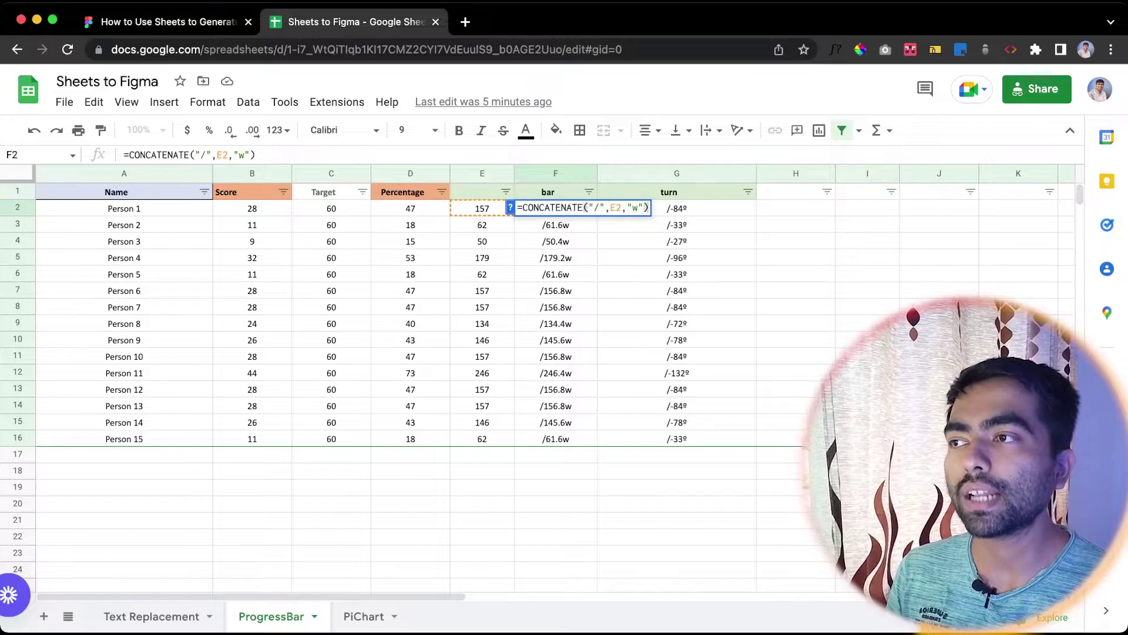
pyautogui.click(556, 520)
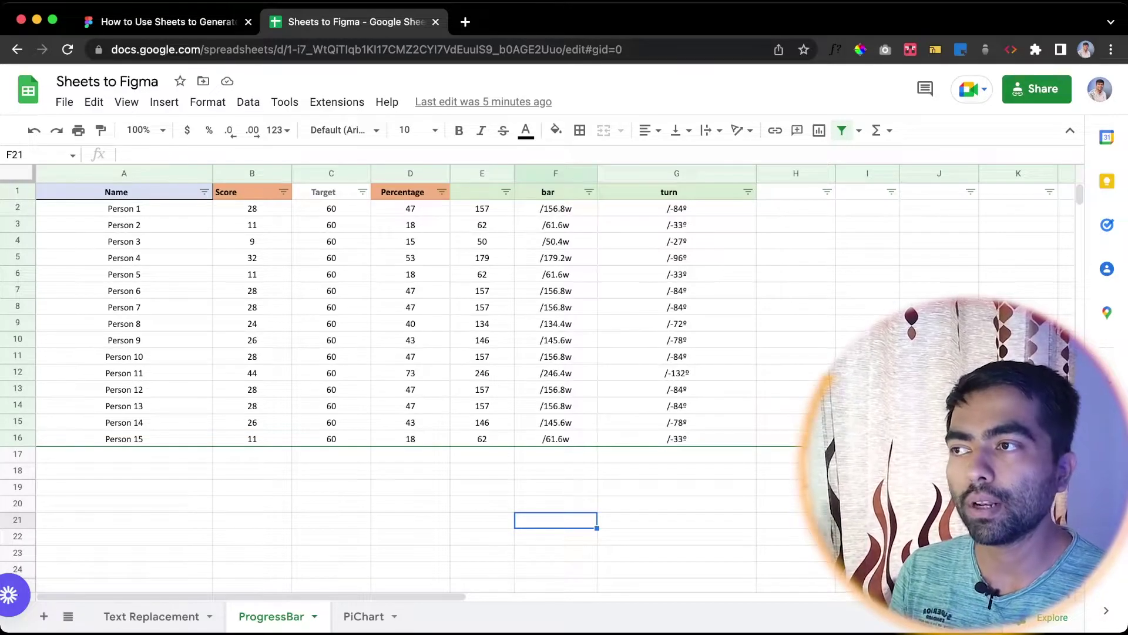
pyautogui.doubleClick(555, 208)
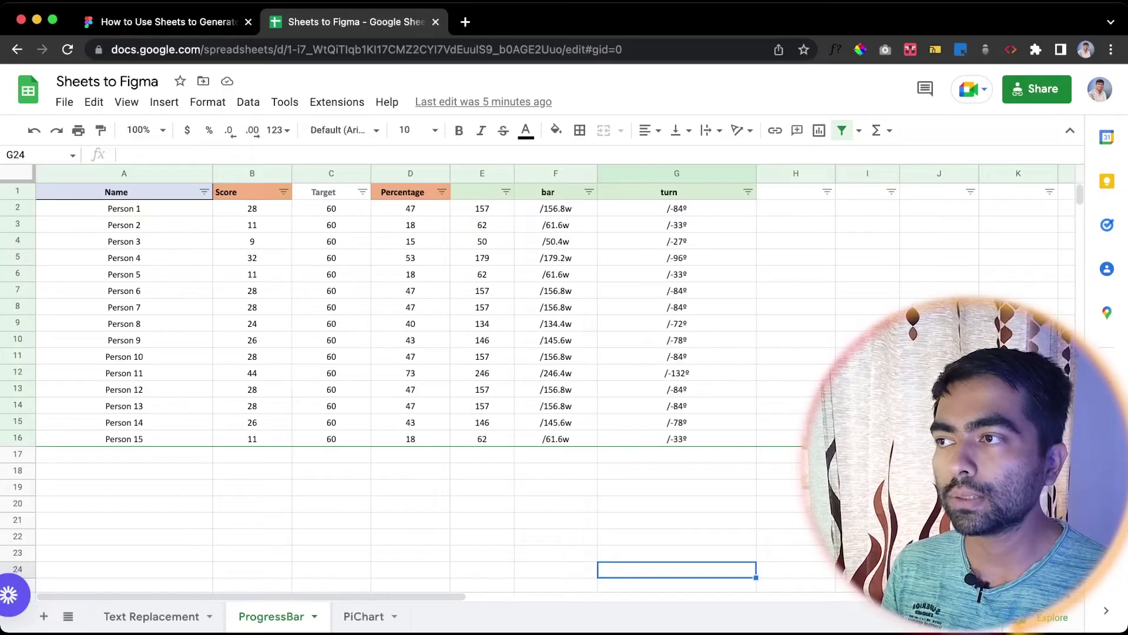
pyautogui.moveTo(555, 208); pyautogui.dragTo(555, 439)
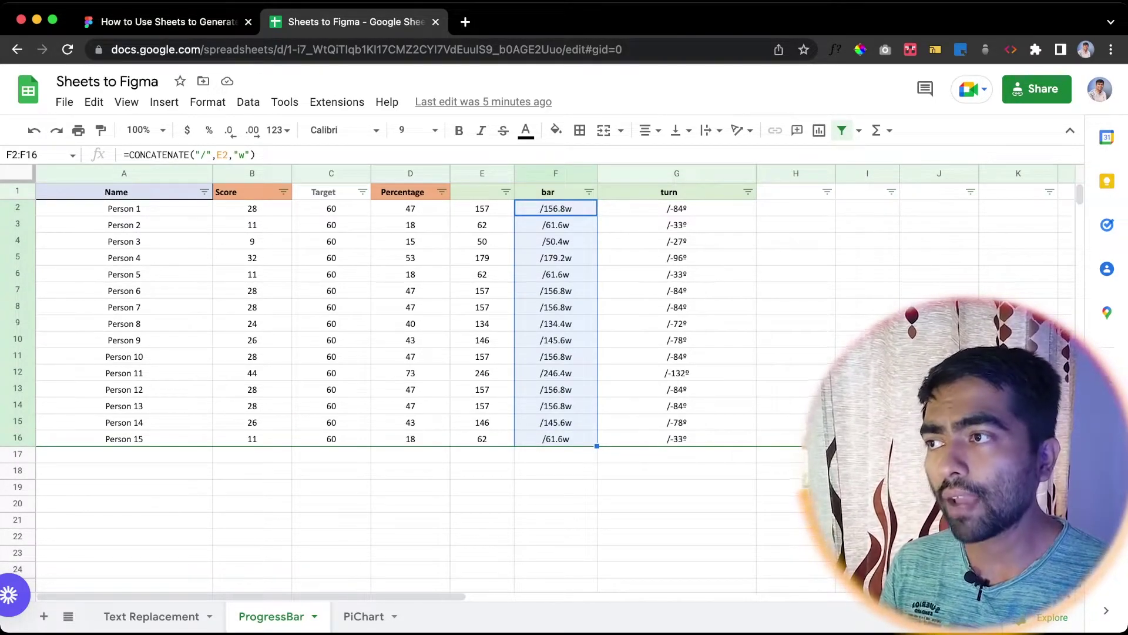
# Step: Compare the column header in F1 of the ProgressBar sheet with the #bar layer name in the Figma component
pyautogui.click(556, 192)
pyautogui.doubleClick(555, 191)
pyautogui.moveTo(562, 190); pyautogui.dragTo(550, 189)
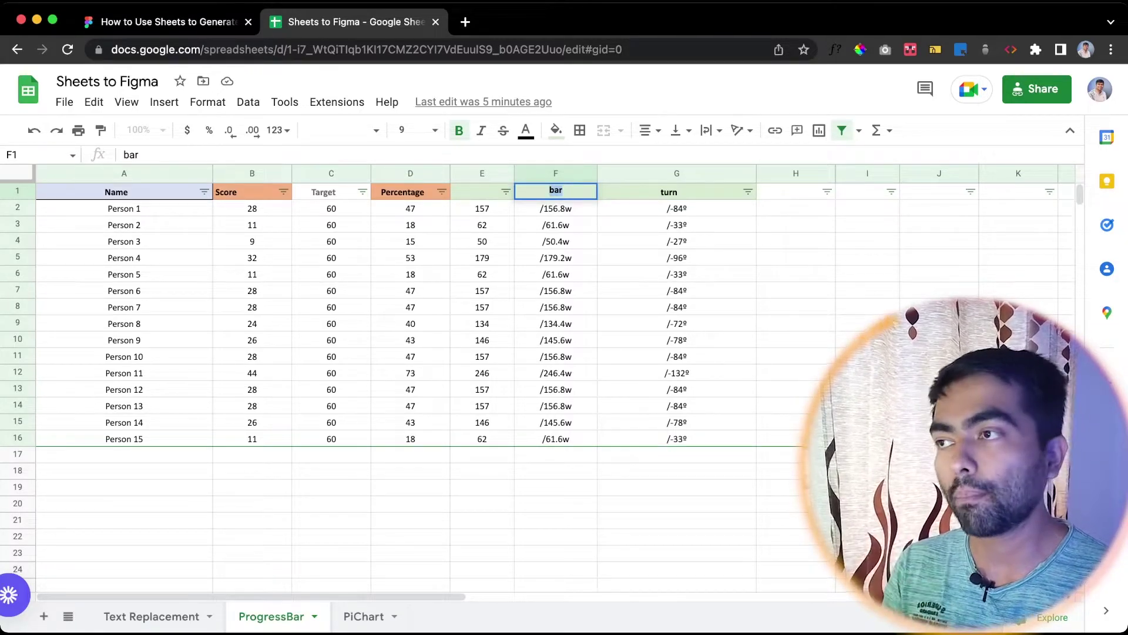
pyautogui.click(169, 22)
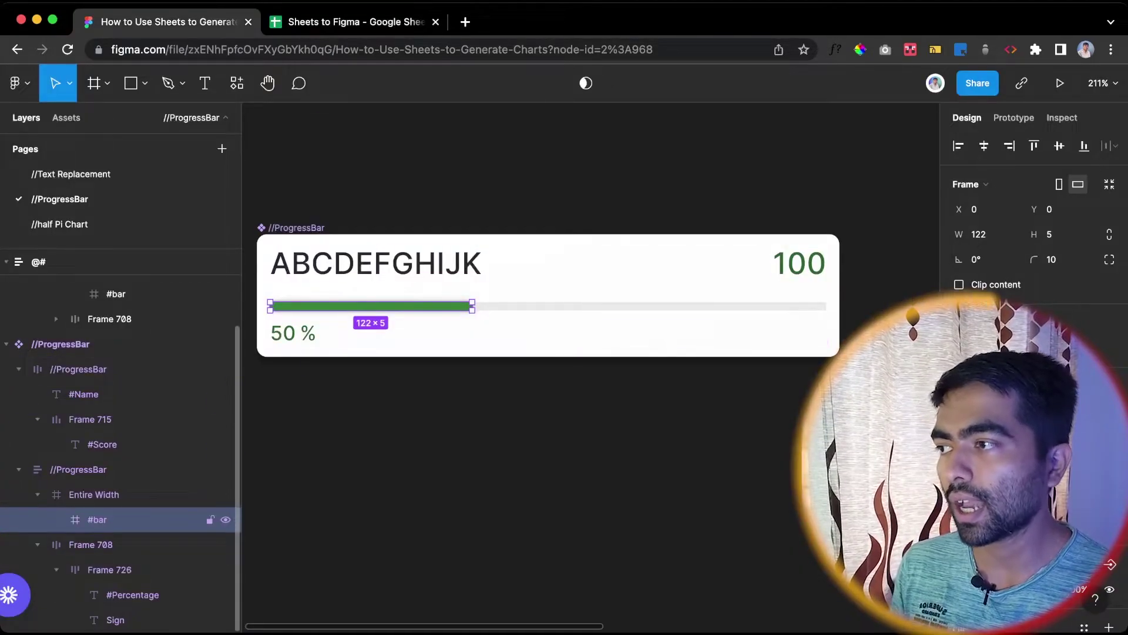
pyautogui.doubleClick(97, 519)
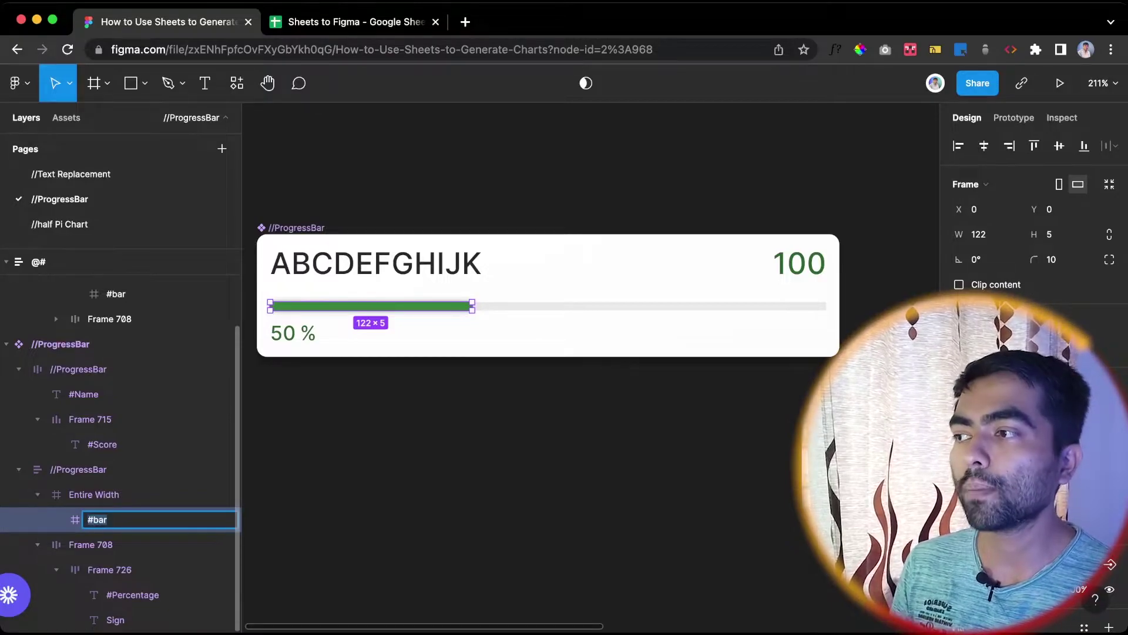
pyautogui.click(446, 458)
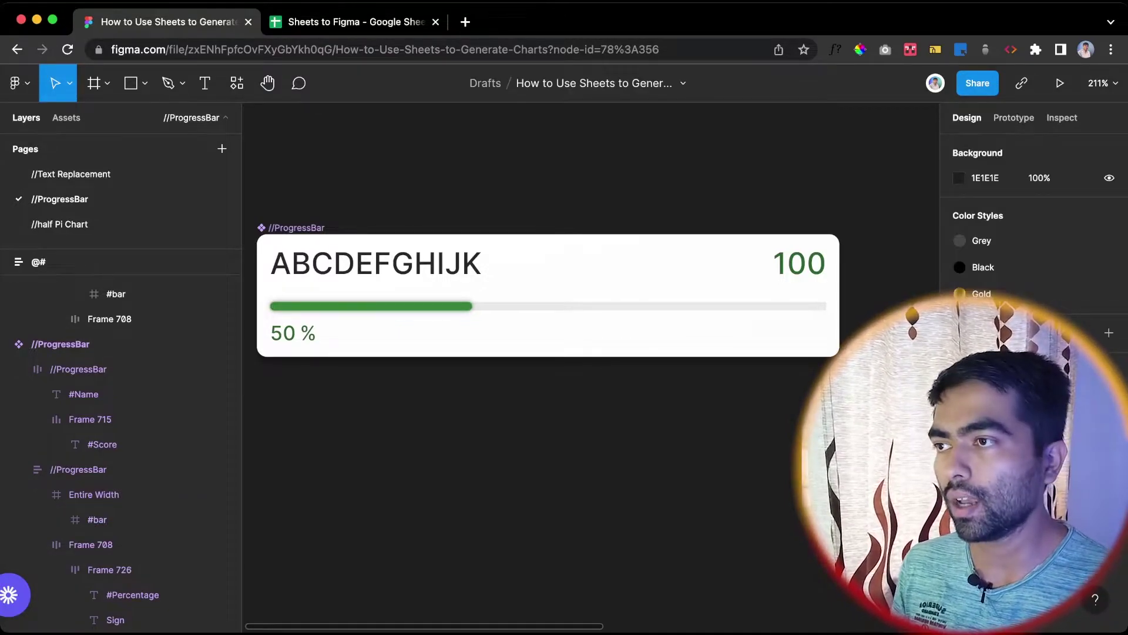
# Step: Examine the @# frame holding the Person 2 card and the //ProgressBar frame nested inside it
pyautogui.scroll(-5, 451, 492)
pyautogui.hscroll(3, 450, 492)
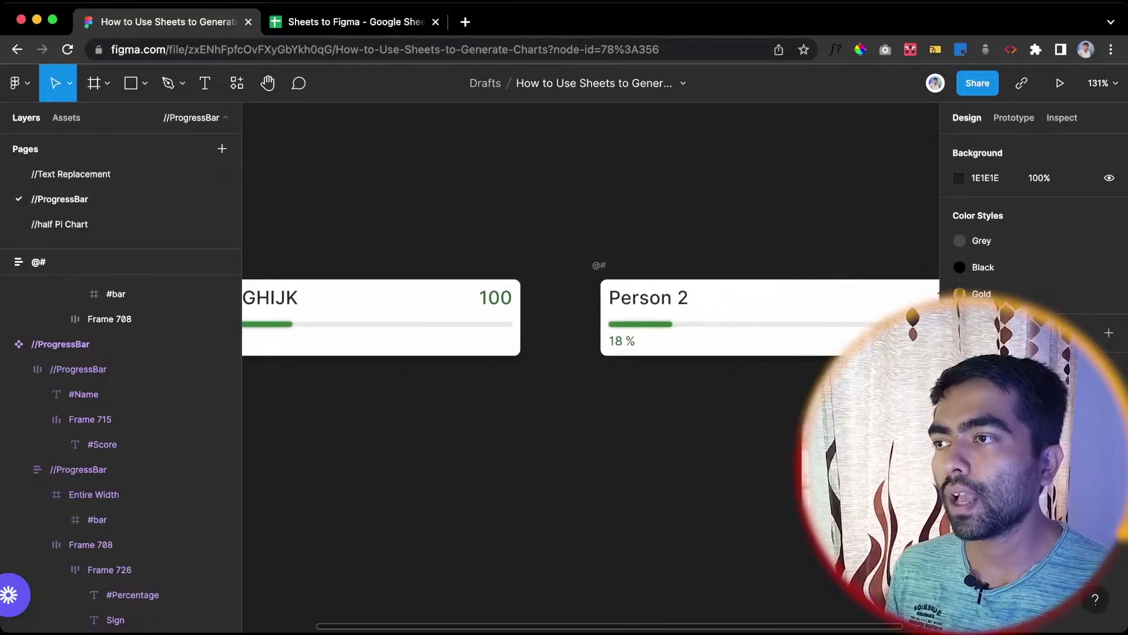
pyautogui.hscroll(-5, 588, 471)
pyautogui.hscroll(6, 588, 470)
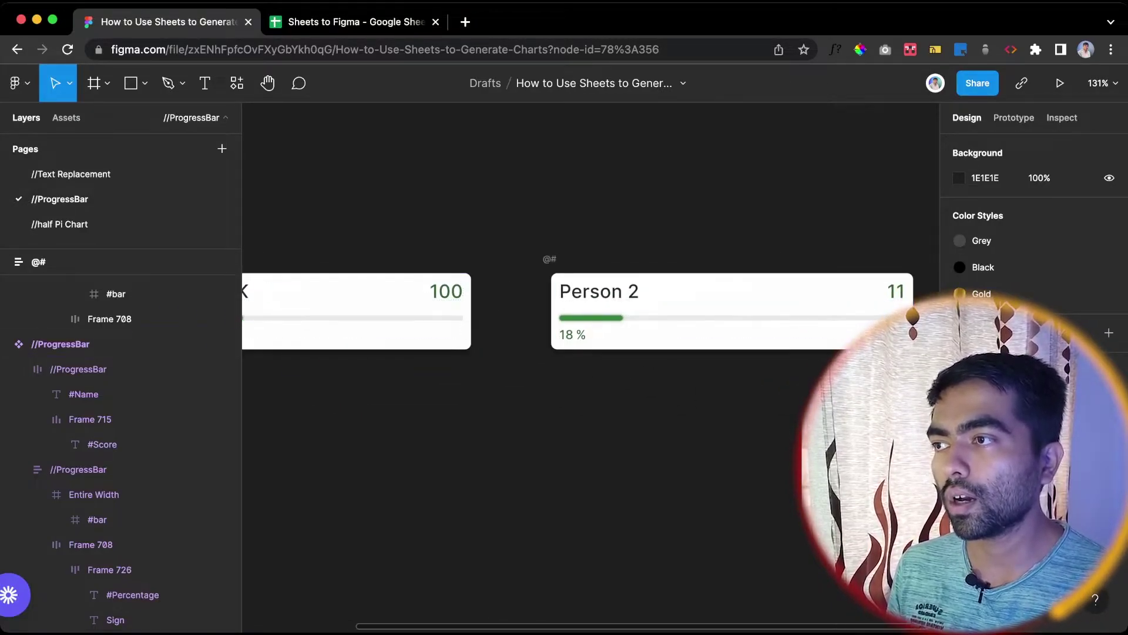
pyautogui.moveTo(550, 259); pyautogui.dragTo(643, 259)
pyautogui.hscroll(3, 643, 282)
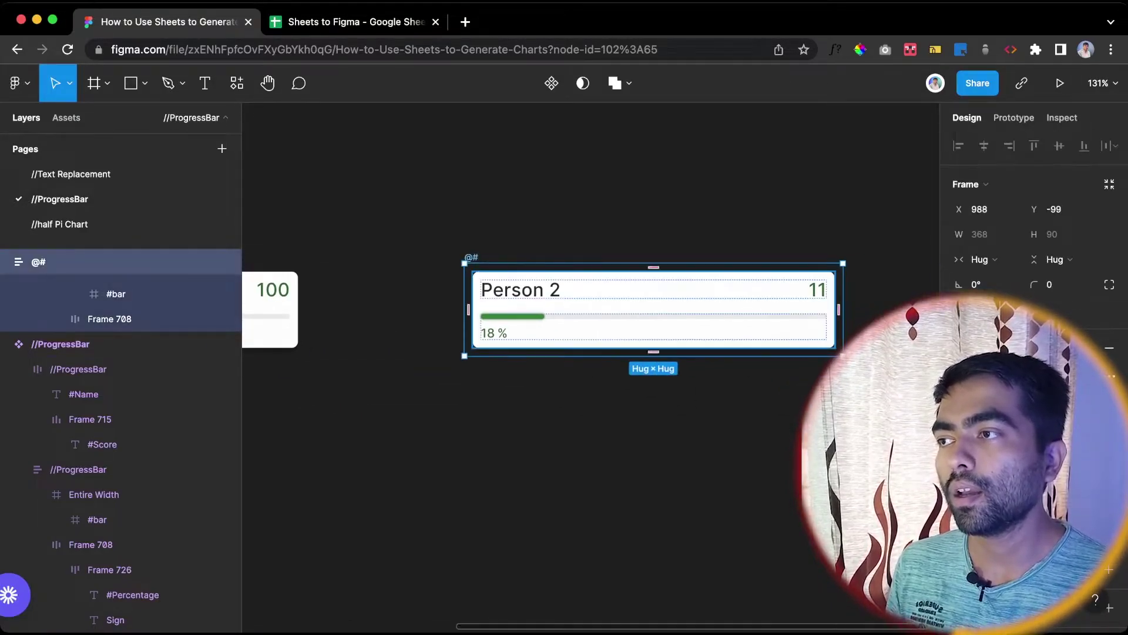
pyautogui.press('Return')
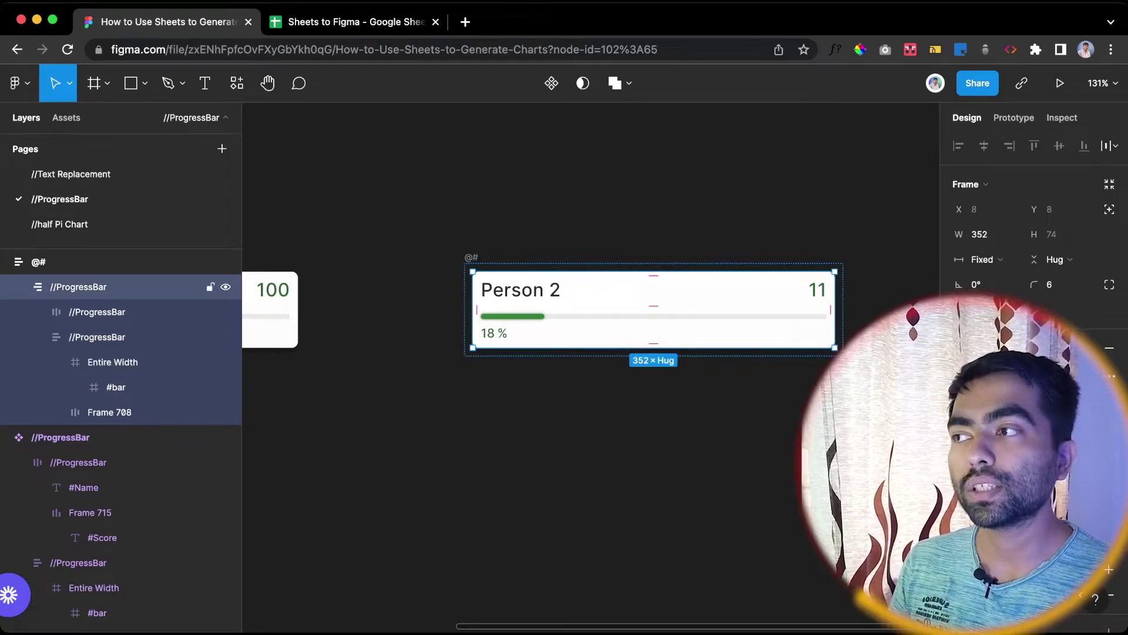
pyautogui.hscroll(-4, 588, 353)
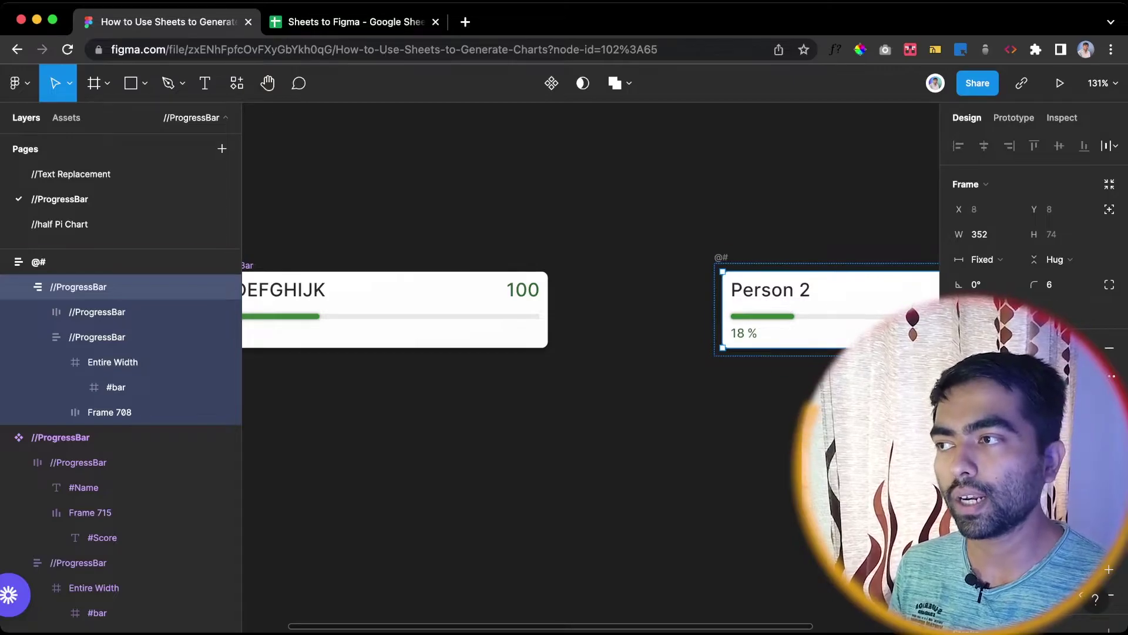
# Step: Place an instance of the //ProgressBar component on the empty canvas below the main component
pyautogui.hscroll(-3, 539, 300)
pyautogui.doubleClick(539, 299)
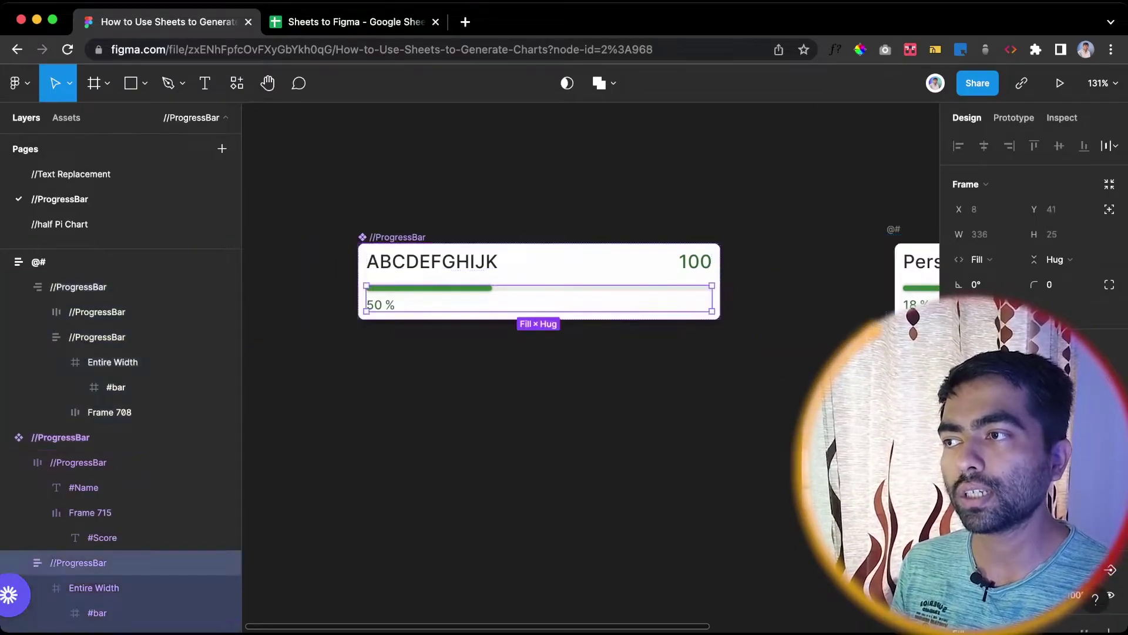
pyautogui.click(540, 361)
pyautogui.click(539, 276)
pyautogui.keyDown('alt'); pyautogui.moveTo(540, 276); pyautogui.dragTo(556, 446); pyautogui.keyUp('alt')
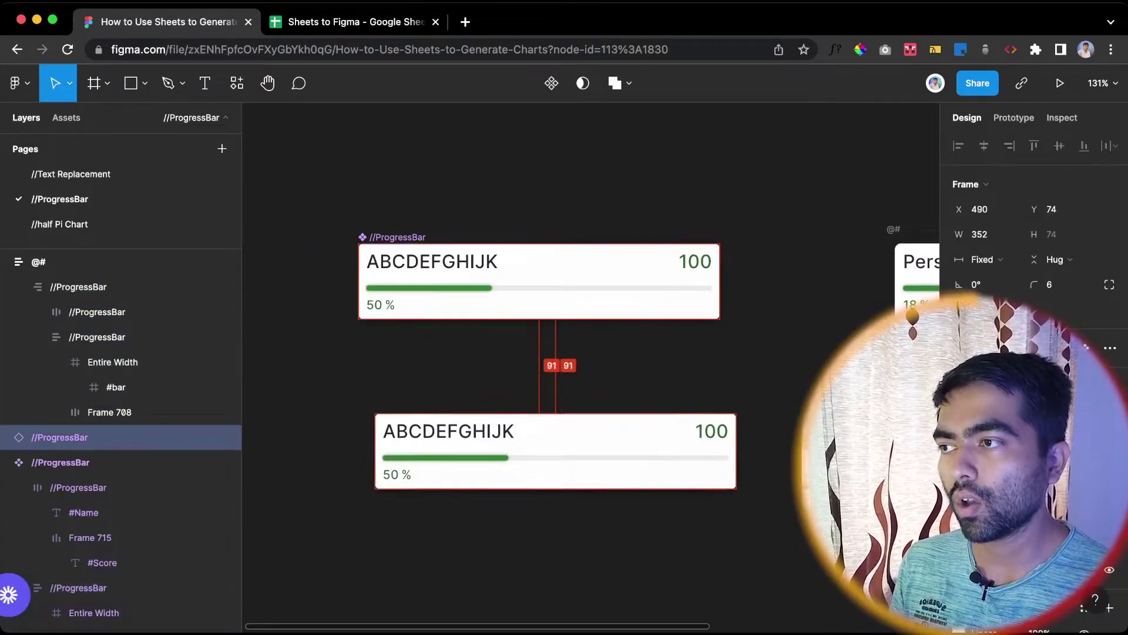
pyautogui.scroll(-5, 546, 353)
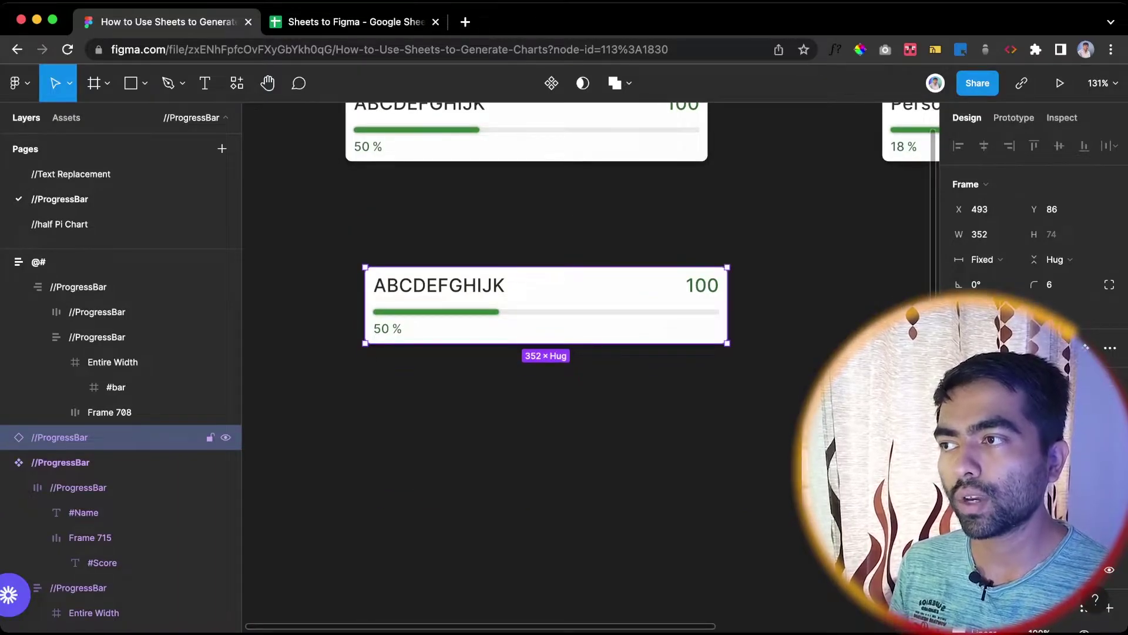
# Step: Check whether the #bar width is editable inside the //ProgressBar instance, and delete that instance
pyautogui.keyDown('super'); pyautogui.click(540, 312); pyautogui.keyUp('super')
pyautogui.keyDown('super'); pyautogui.click(479, 312); pyautogui.keyUp('super')
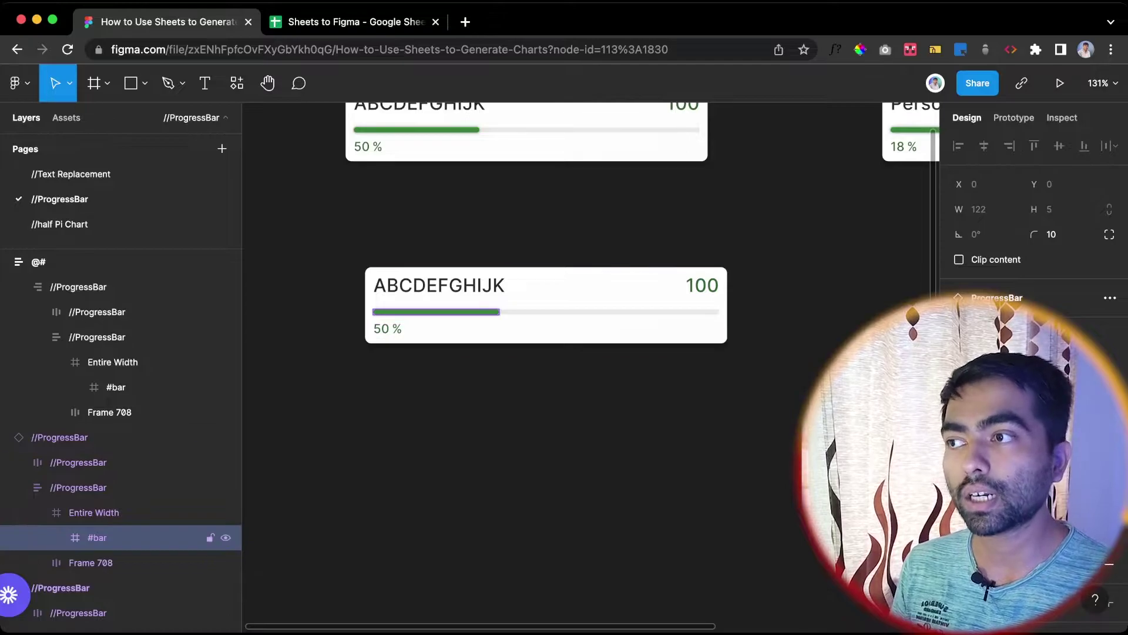
pyautogui.press('Escape')
pyautogui.click(482, 322)
pyautogui.press('Delete')
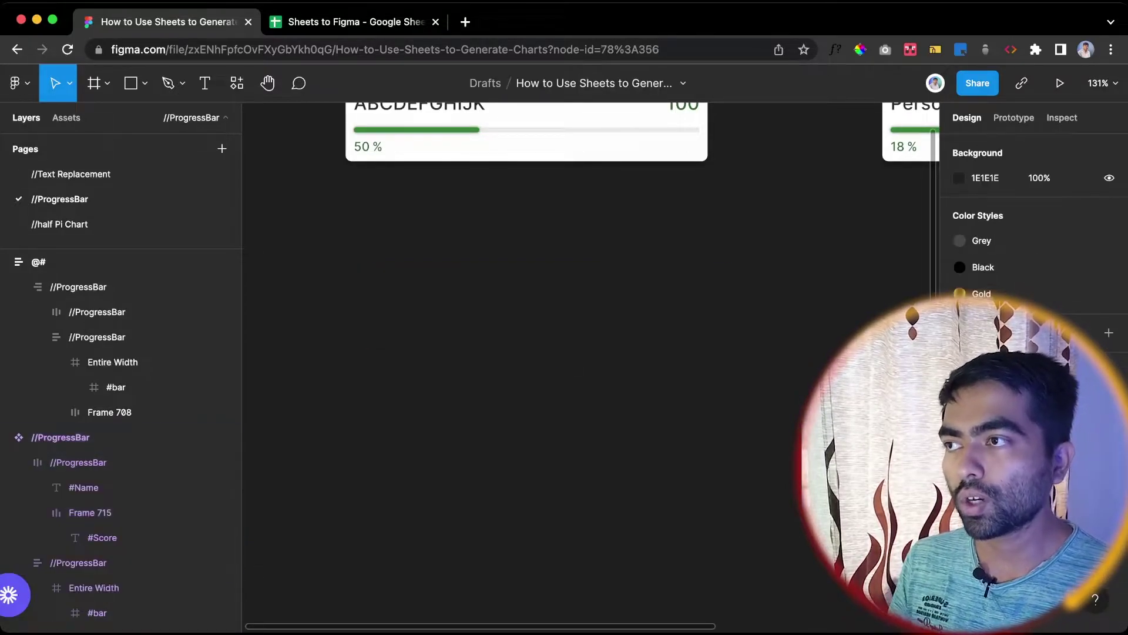
# Step: Widen the green #bar in the Person 2 card to nearly half of the Entire Width frame
pyautogui.hscroll(2, 591, 353)
pyautogui.scroll(2, 590, 352)
pyautogui.hscroll(4, 591, 353)
pyautogui.scroll(1, 591, 353)
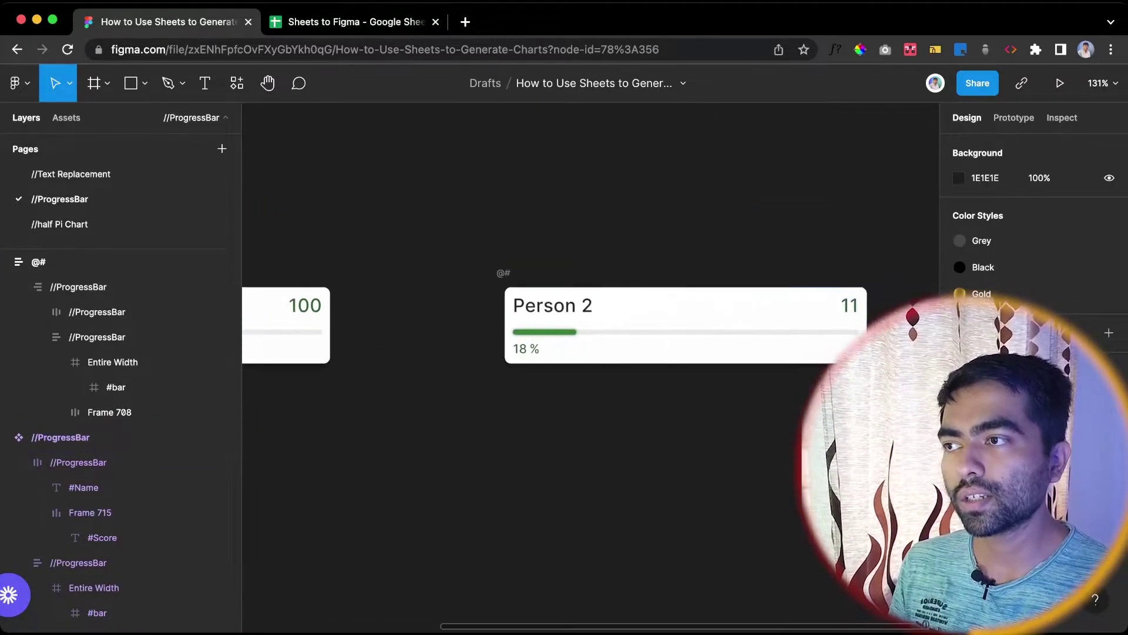
pyautogui.click(634, 338)
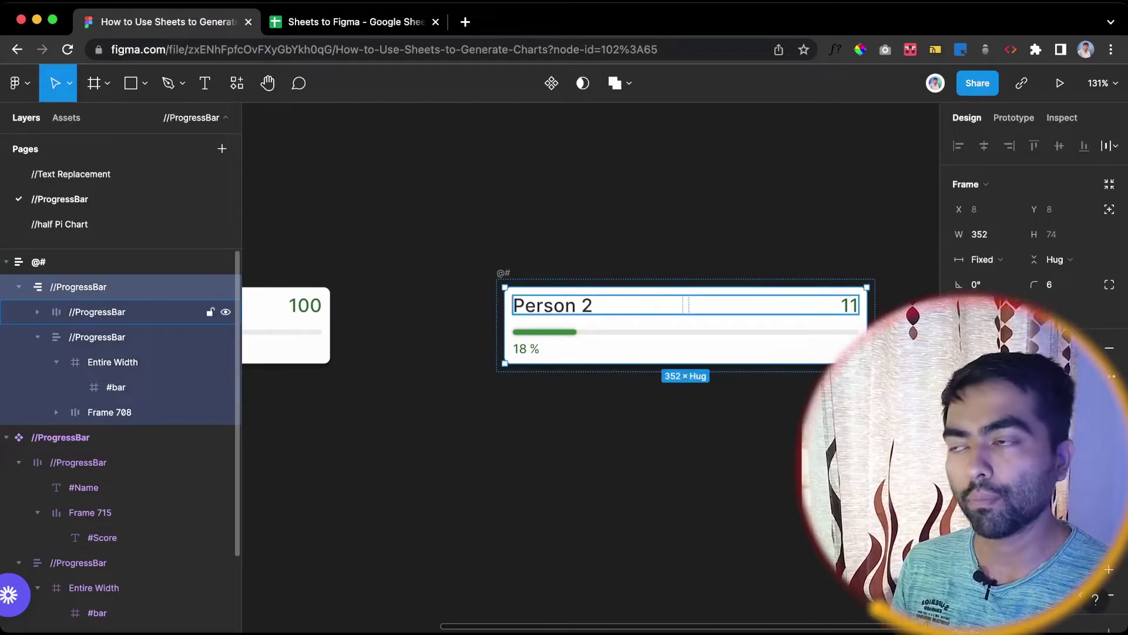
pyautogui.doubleClick(567, 332)
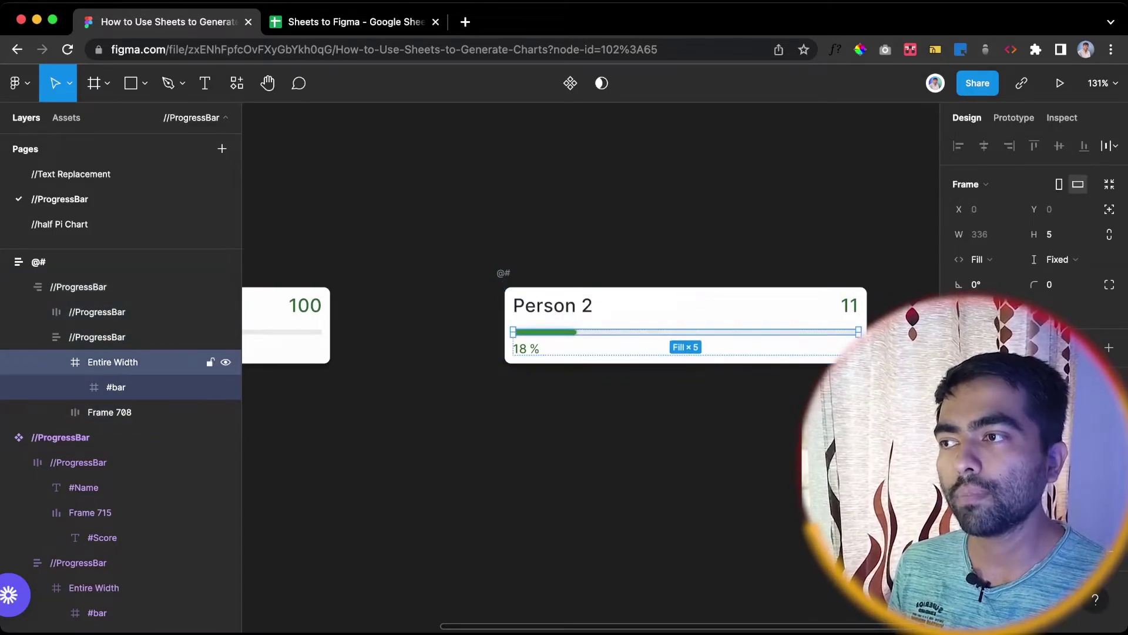
pyautogui.doubleClick(567, 332)
pyautogui.moveTo(577, 332); pyautogui.dragTo(672, 332)
pyautogui.click(672, 411)
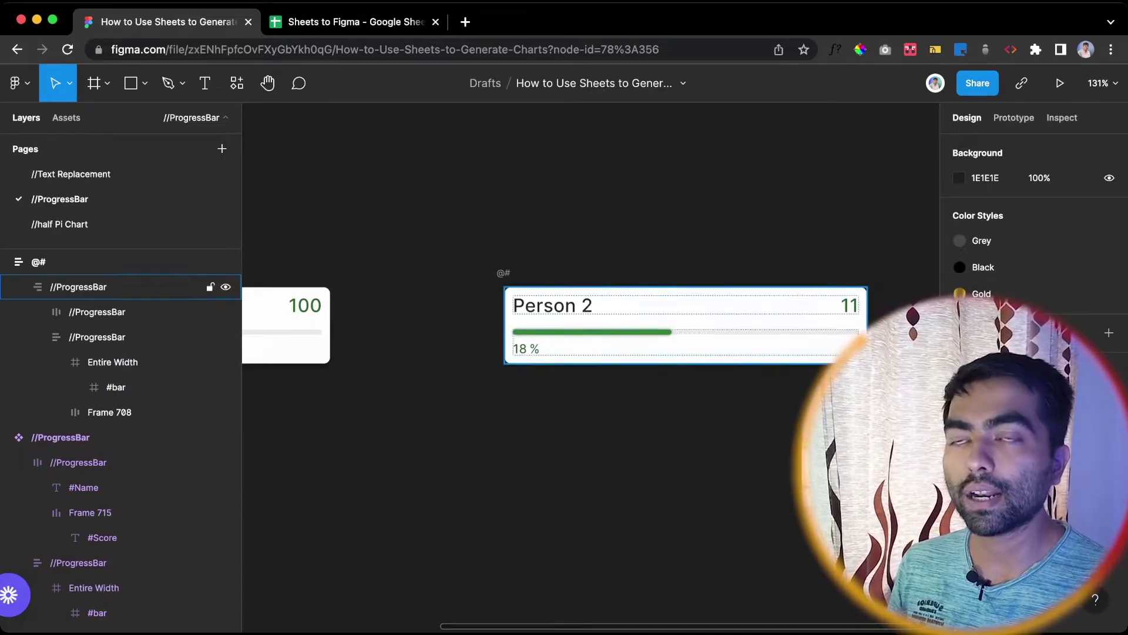
pyautogui.click(504, 273)
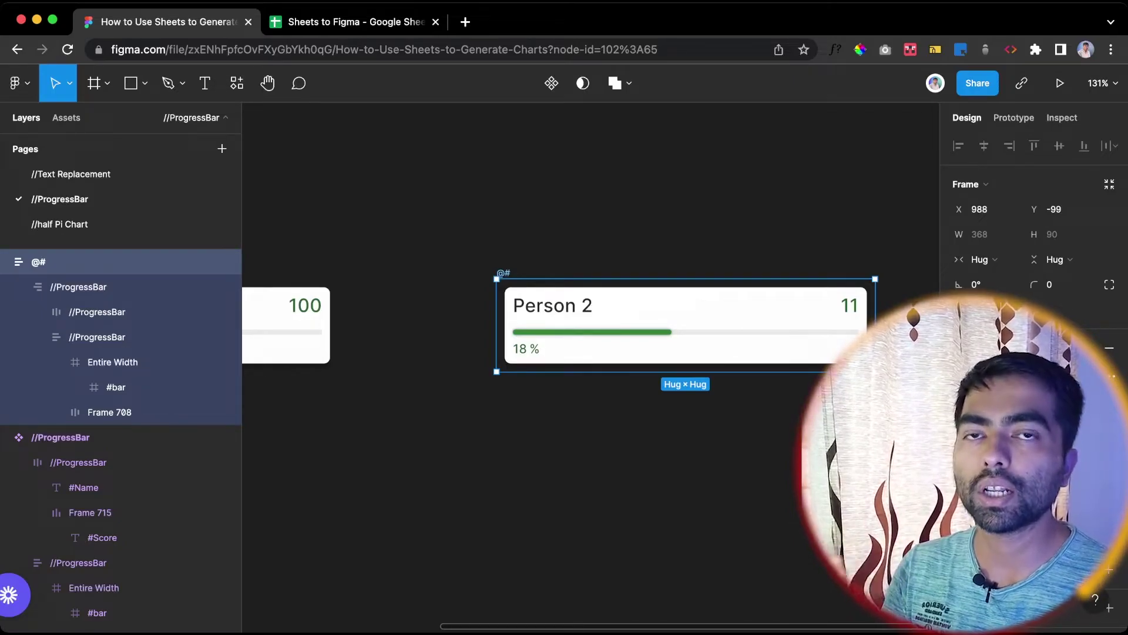
pyautogui.press('Escape')
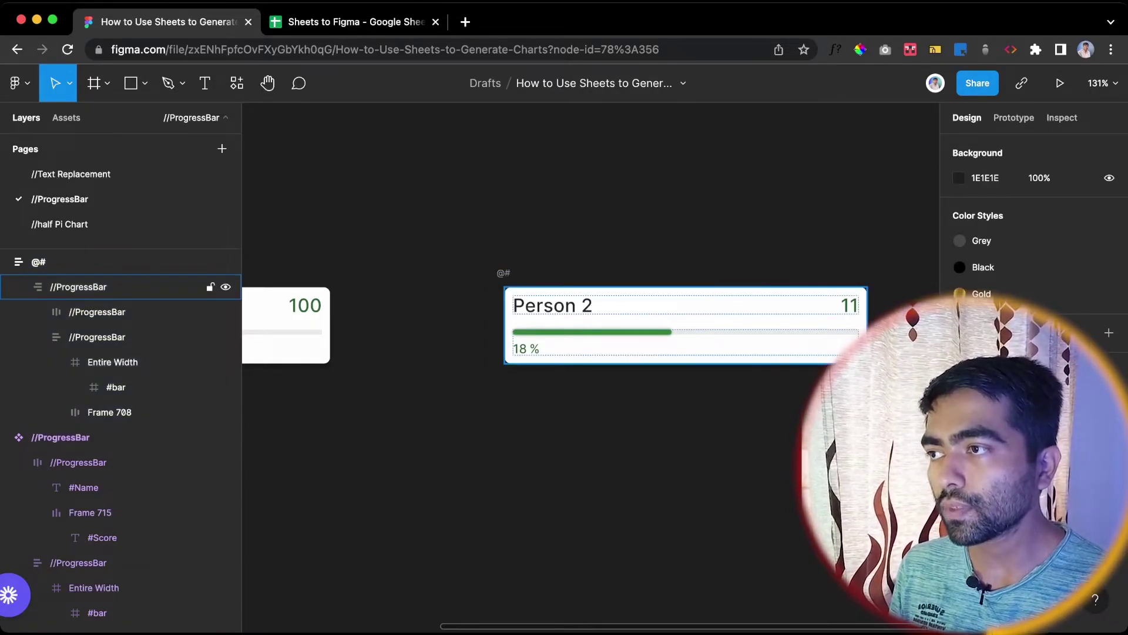
pyautogui.click(78, 286)
pyautogui.press('Escape')
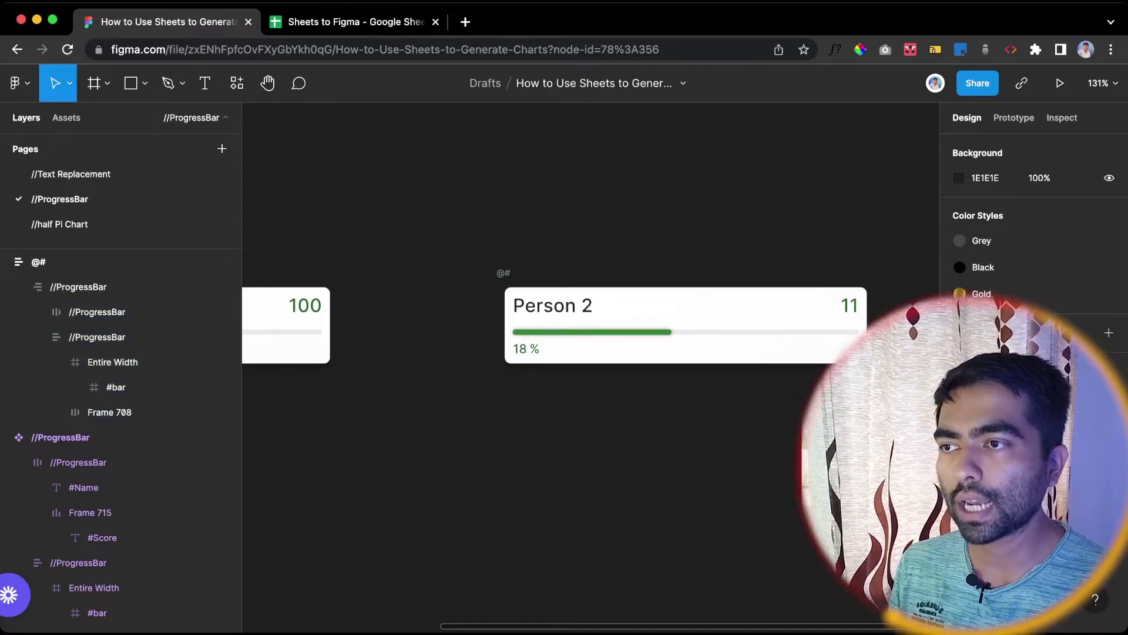
# Step: Run the Google Sheets Sync plugin to fill the @# frame with progress bar cards from the sheet, and inspect the cards
pyautogui.press('alt+super+p')
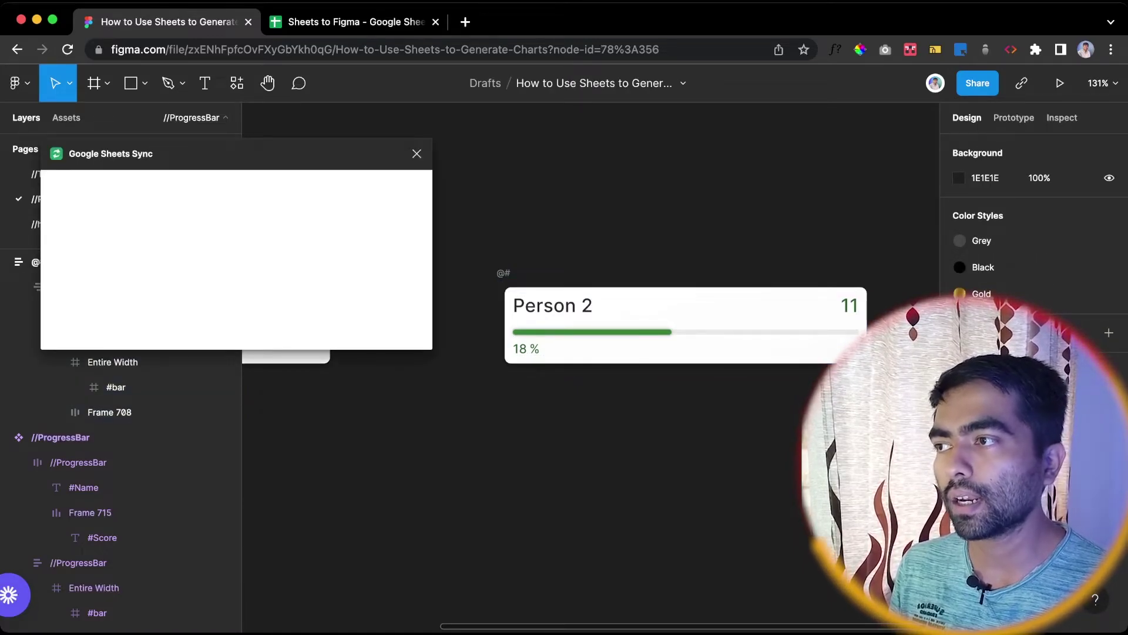
pyautogui.click(359, 293)
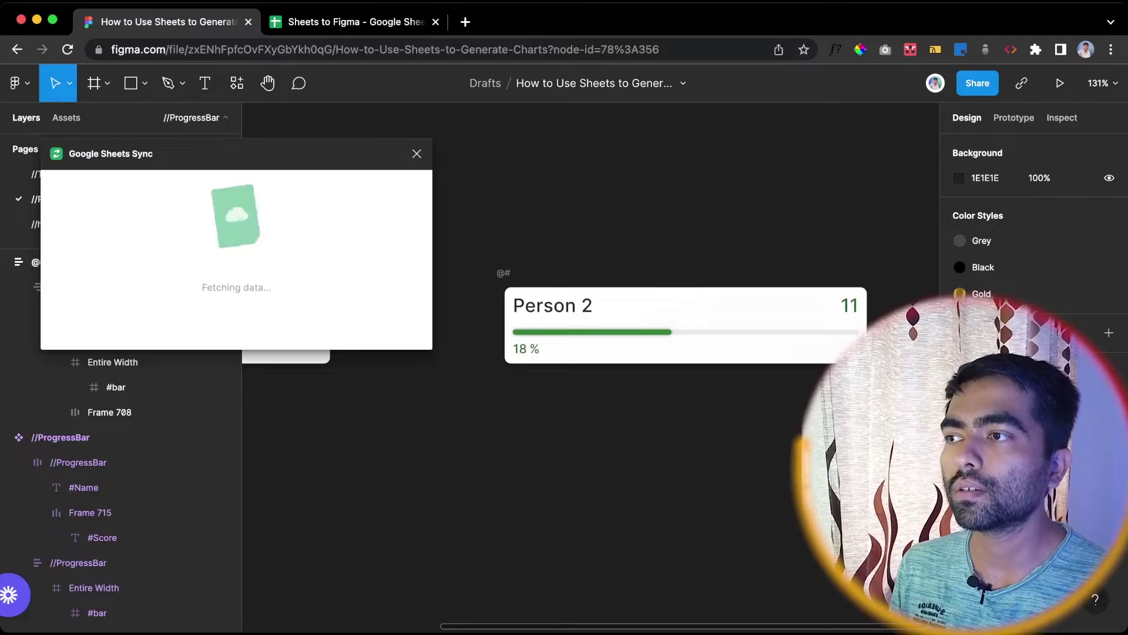
pyautogui.scroll(-3, 449, 430)
pyautogui.scroll(-4, 449, 430)
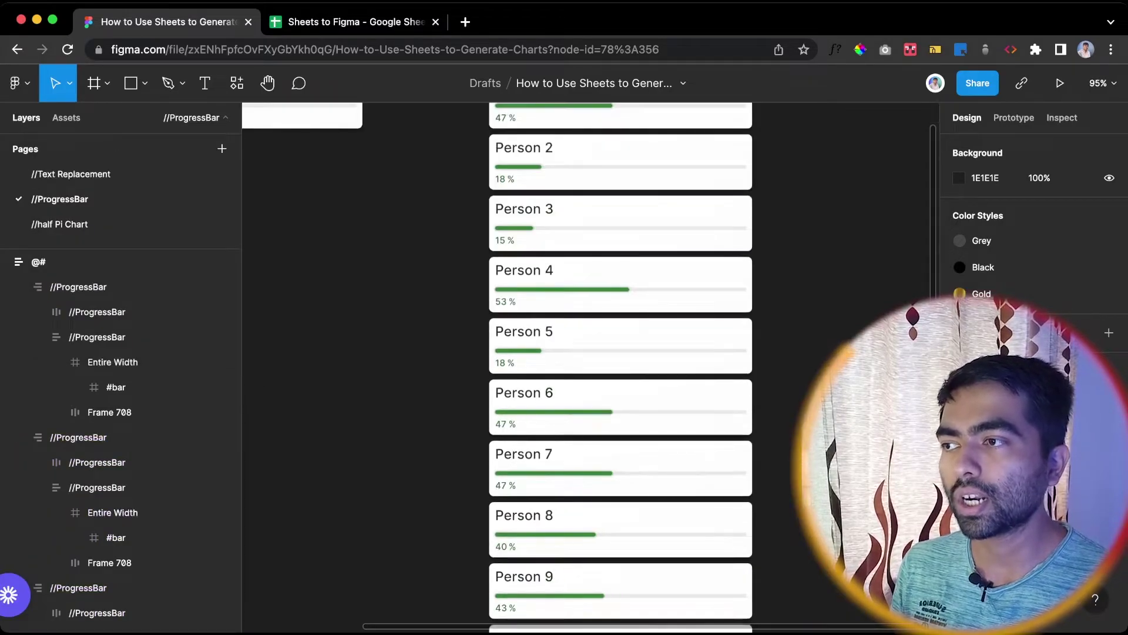
pyautogui.scroll(-4, 620, 353)
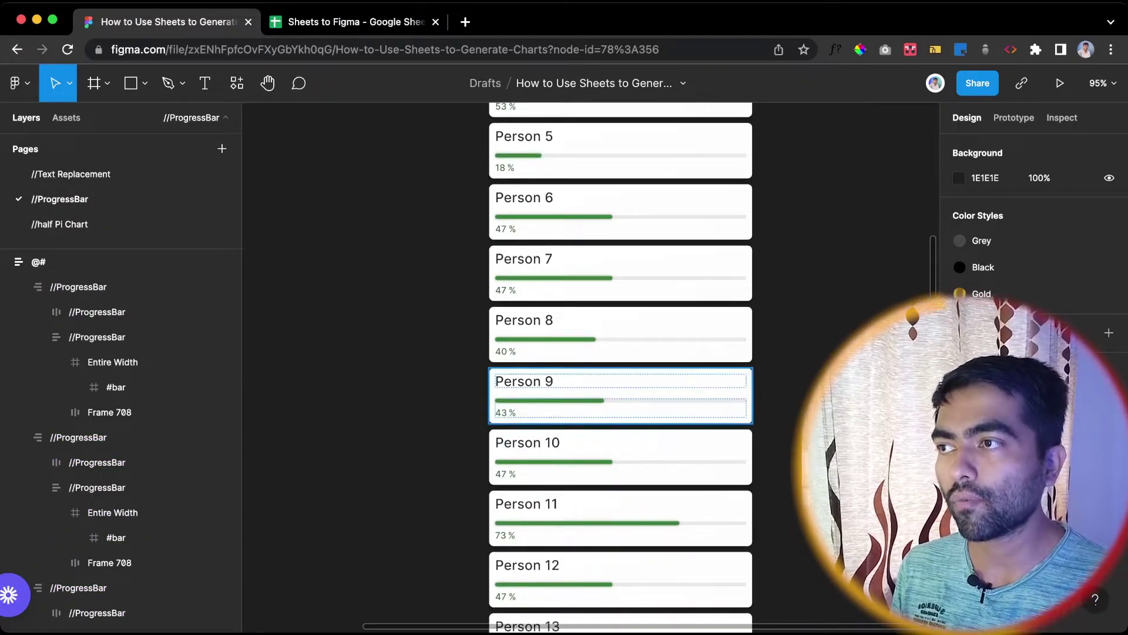
pyautogui.scroll(3, 620, 253)
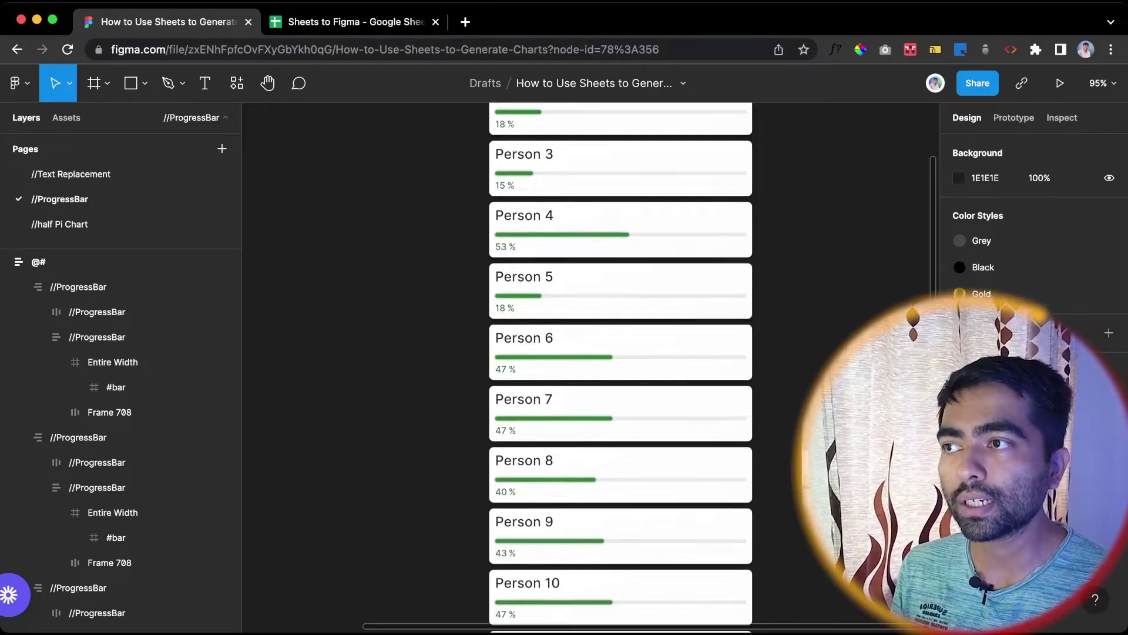
pyautogui.doubleClick(562, 234)
pyautogui.doubleClick(562, 234)
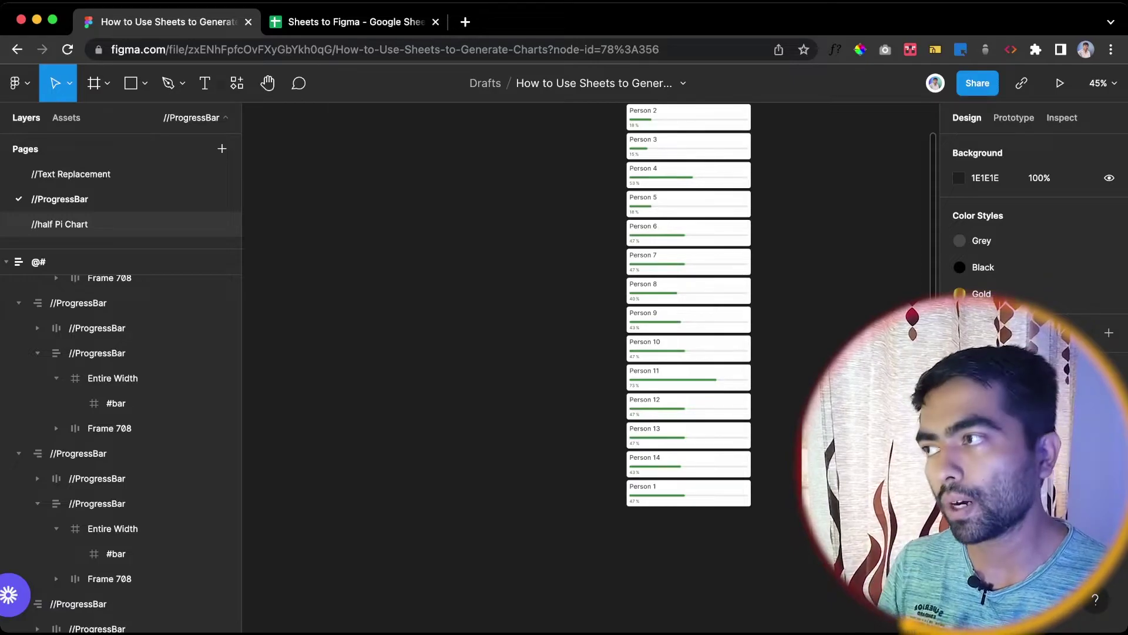
# Step: On the //half Pi Chart page, place a copy of the pibytwo gauge frame on the canvas outside the Card frame
pyautogui.click(59, 224)
pyautogui.doubleClick(447, 259)
pyautogui.doubleClick(447, 258)
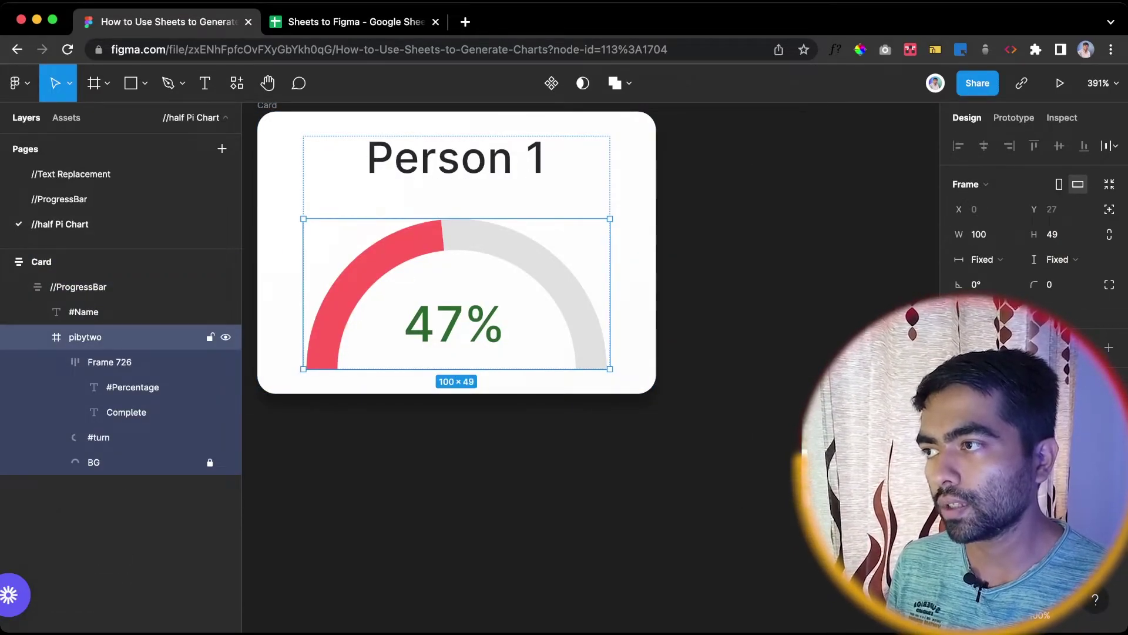
pyautogui.moveTo(446, 258); pyautogui.dragTo(793, 522)
pyautogui.hscroll(5, 792, 522)
pyautogui.scroll(-3, 793, 522)
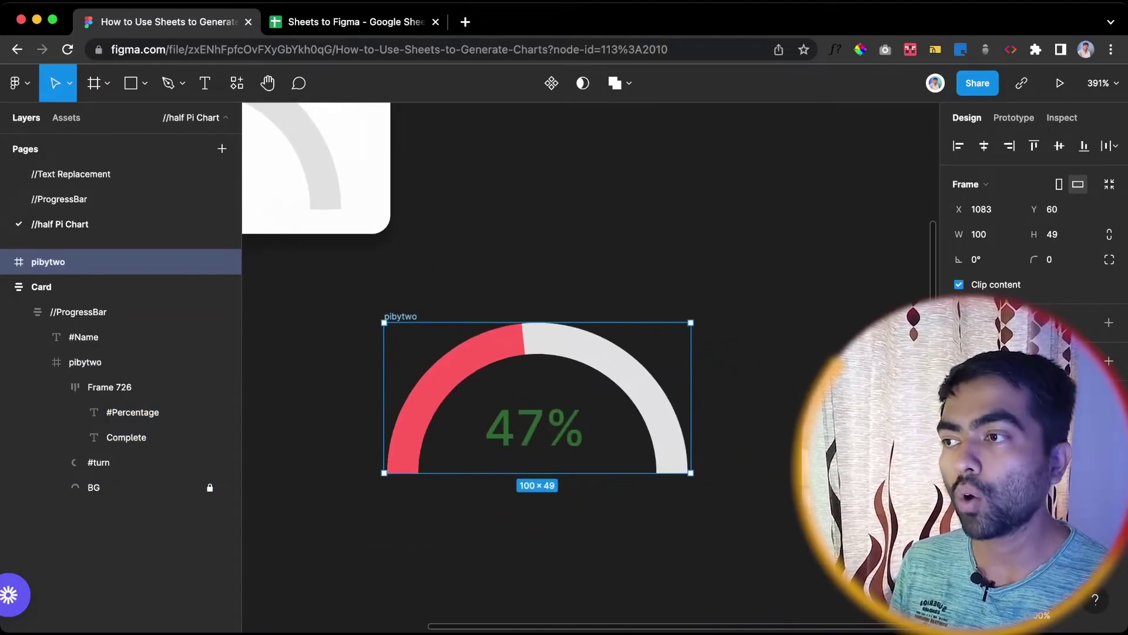
# Step: Delete the percentage text group from the standalone pibytwo copy, leaving only its #turn and BG arcs
pyautogui.click(544, 427)
pyautogui.press('Delete')
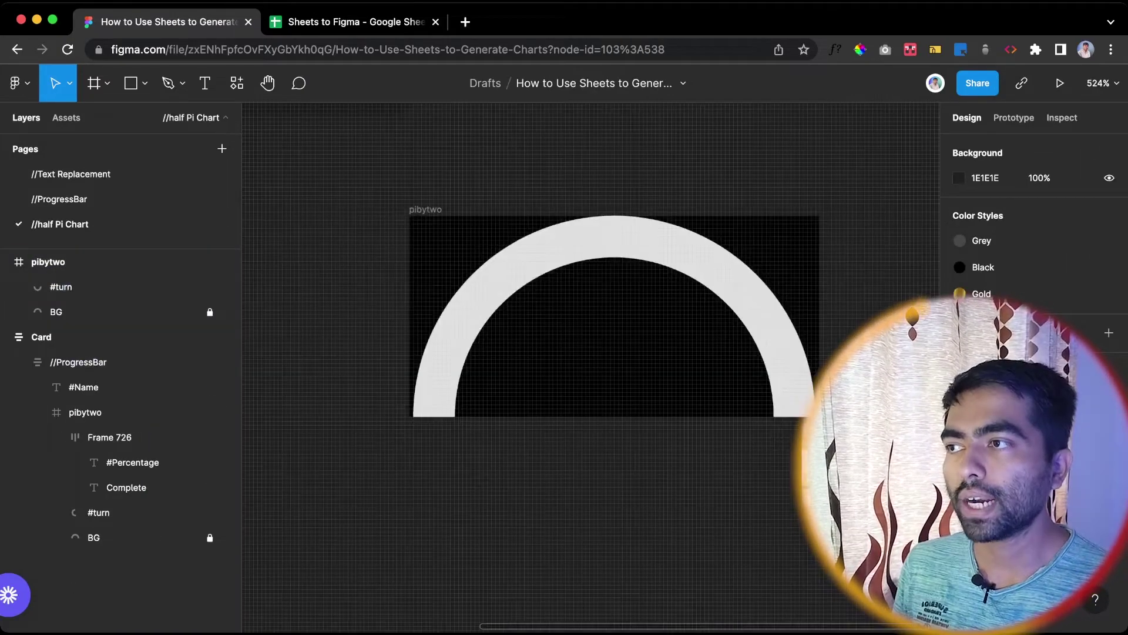
pyautogui.click(425, 210)
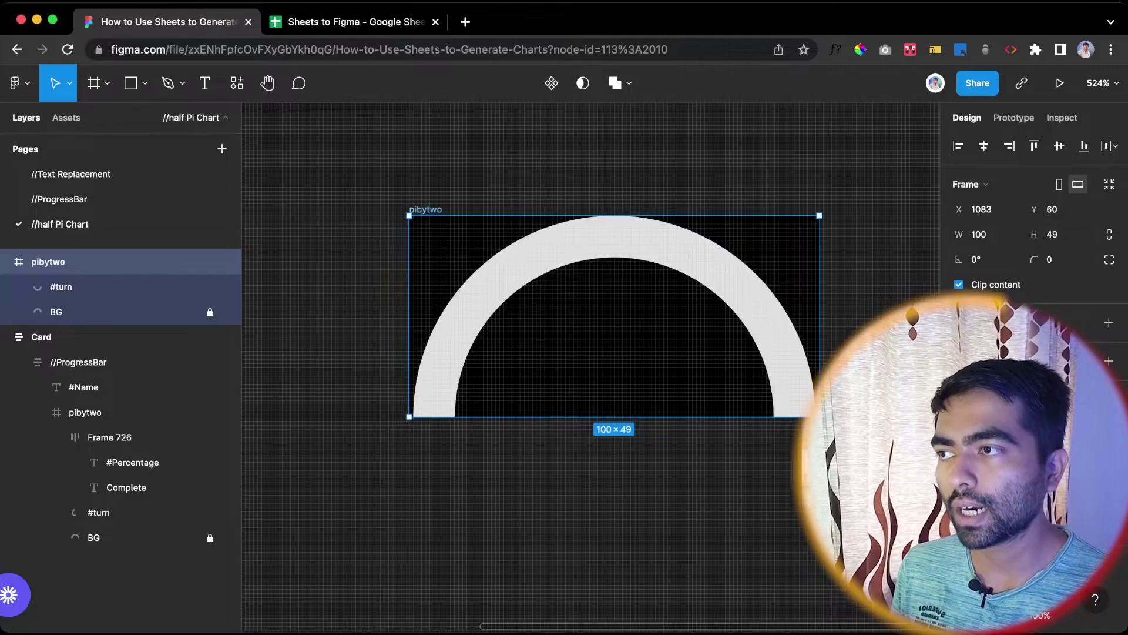
pyautogui.press('Escape')
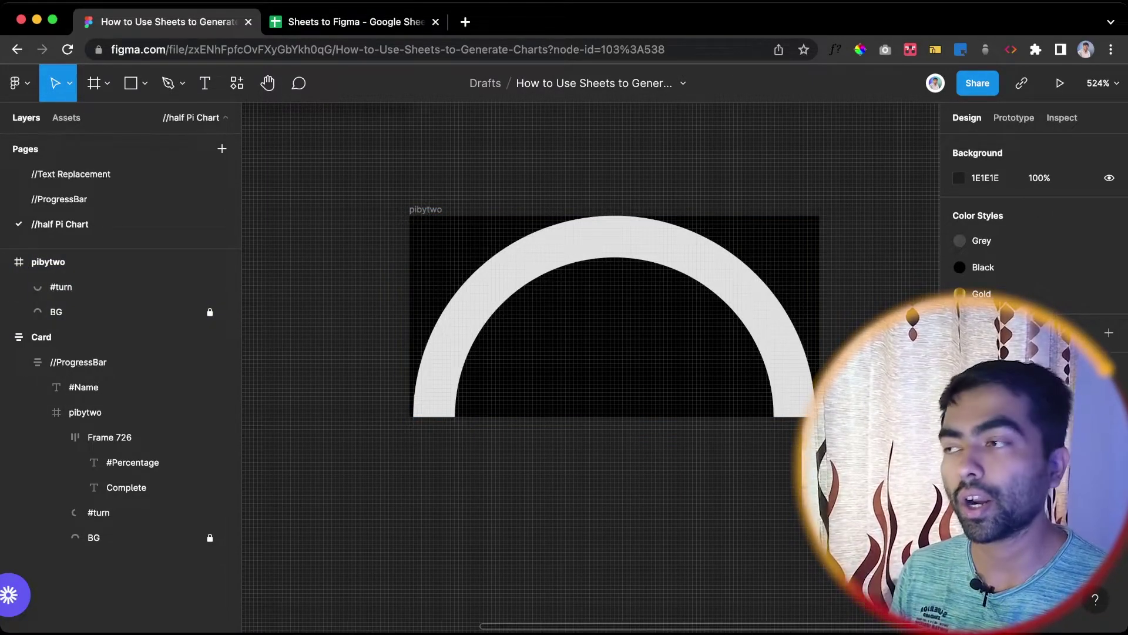
# Step: Inspect the BG arc in the standalone pibytwo frame and rotate its #turn arc to -45.5°
pyautogui.click(76, 312)
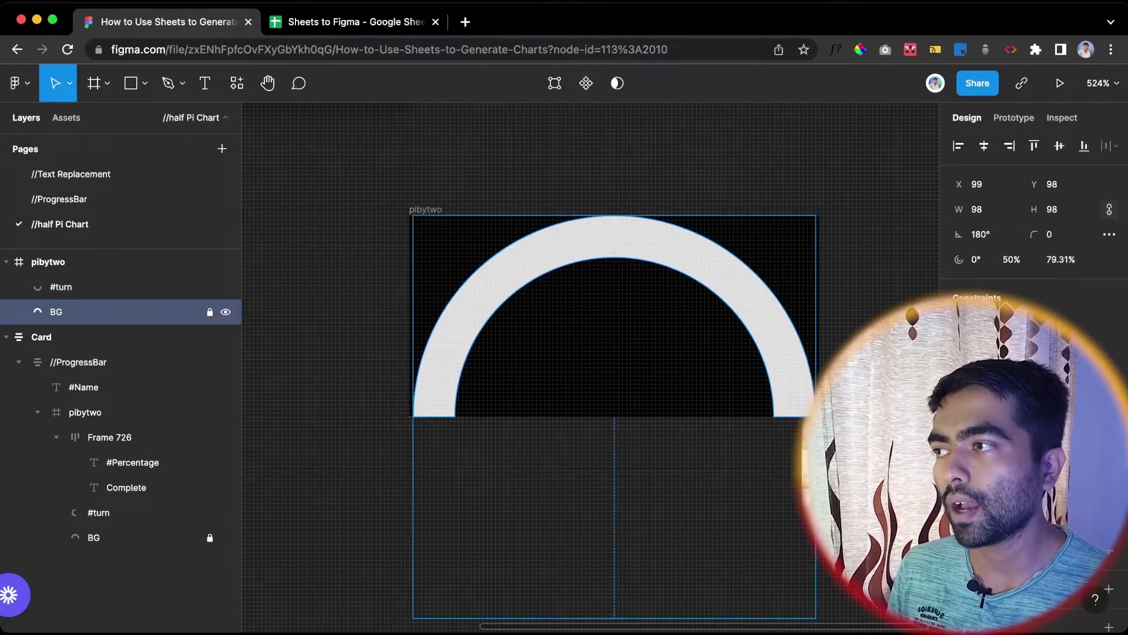
pyautogui.click(76, 287)
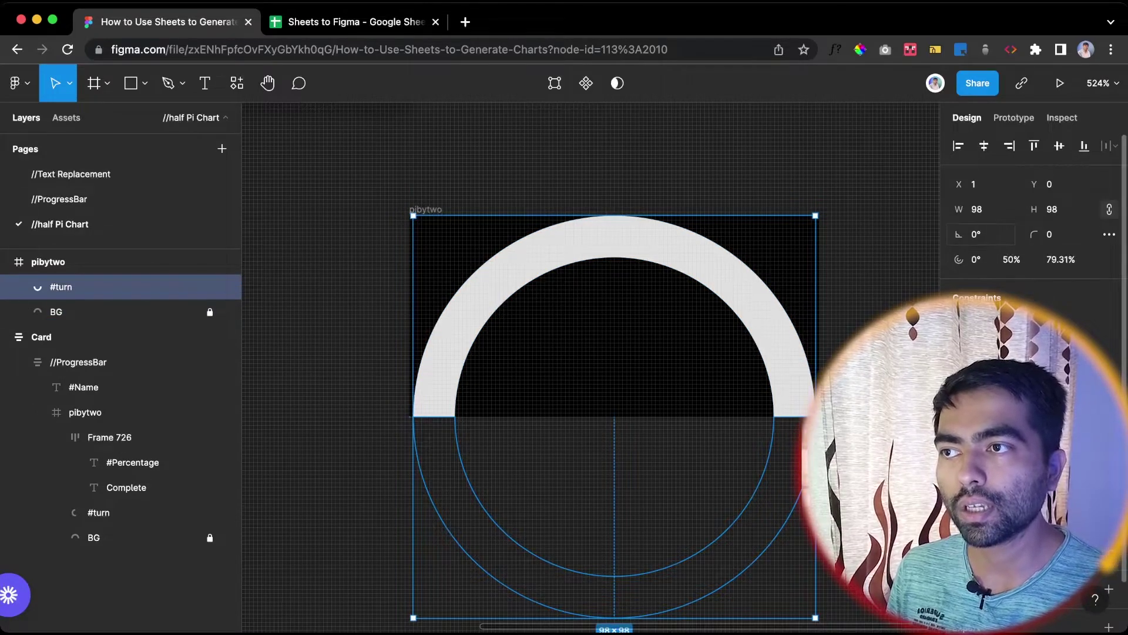
pyautogui.moveTo(970, 235); pyautogui.dragTo(1069, 280)
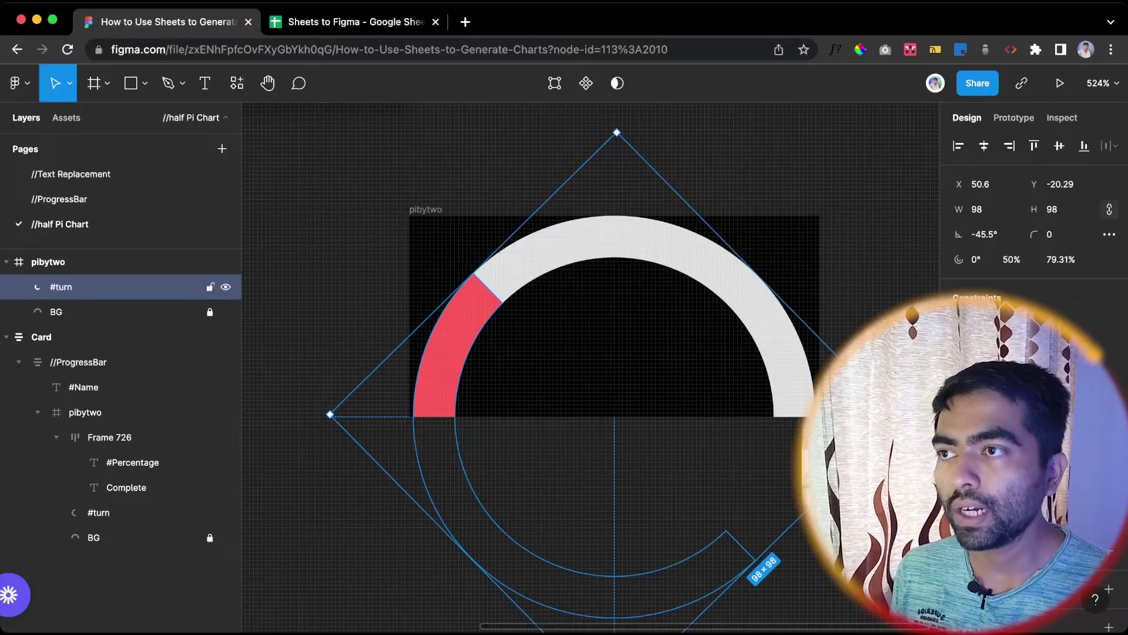
# Step: Try rotating the #turn arc in the standalone pibytwo frame to -180°, and undo the rotation
pyautogui.click(985, 234)
pyautogui.write('-180')
pyautogui.press('Return')
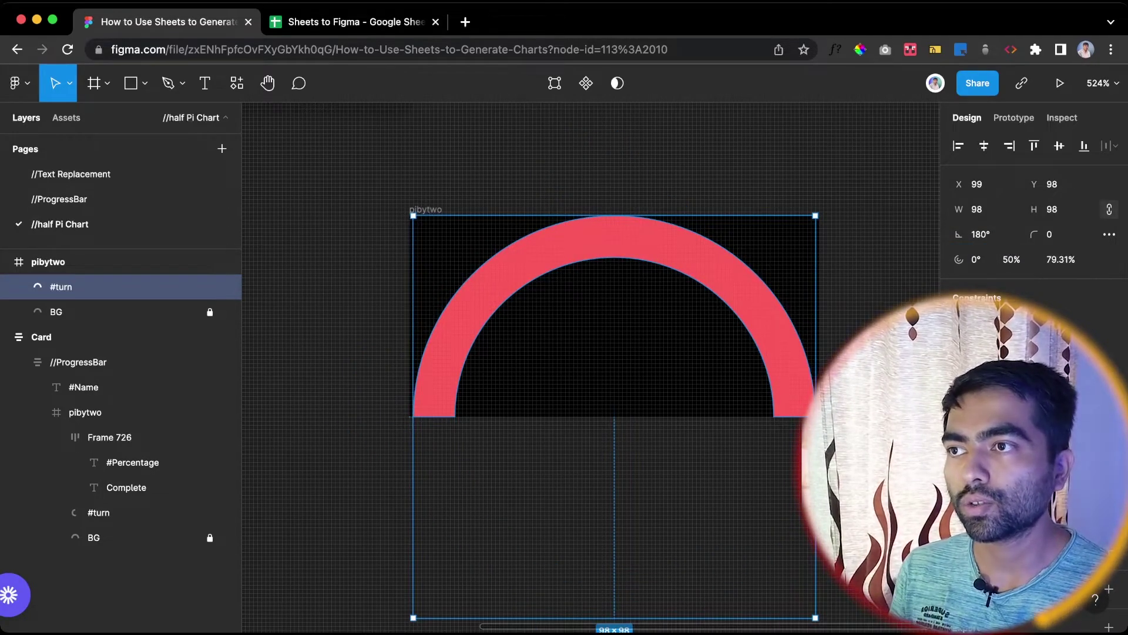
pyautogui.press('super+z')
# Step: Switch to the Google Sheets ProgressBar sheet and examine the CONCATENATE formula in the first data cell of the turn column
pyautogui.click(355, 22)
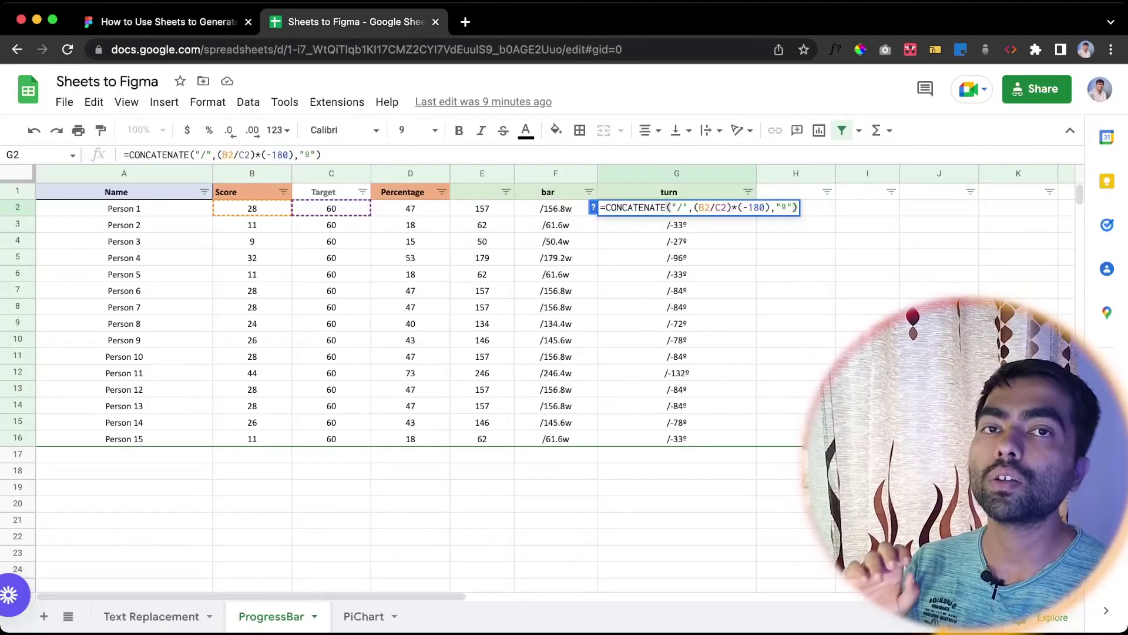
pyautogui.click(867, 373)
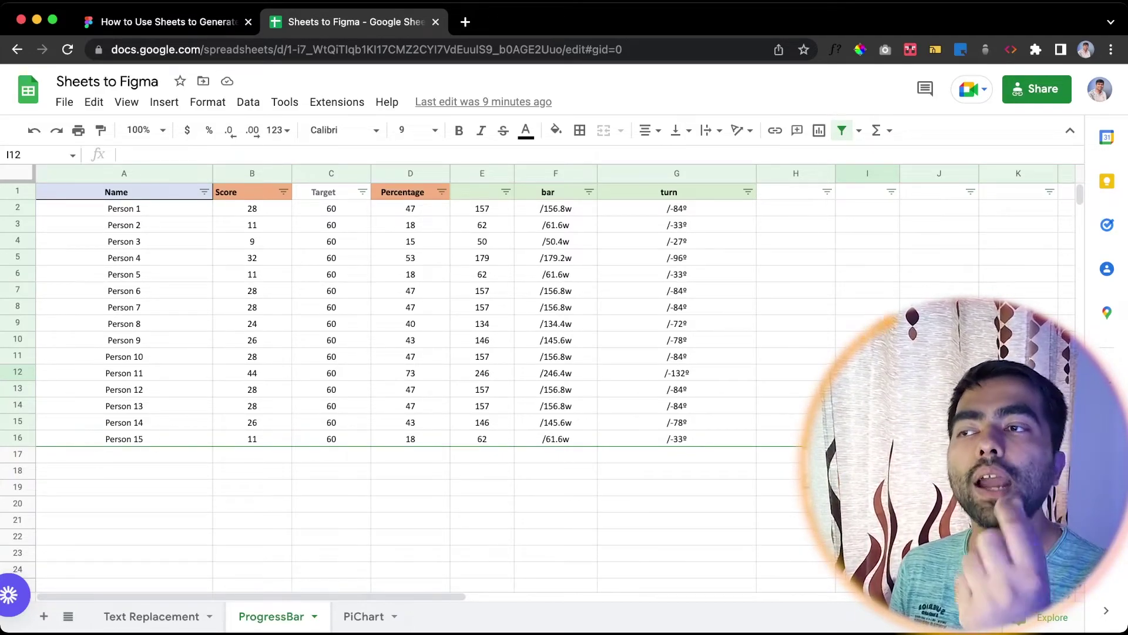
pyautogui.click(677, 208)
pyautogui.doubleClick(677, 208)
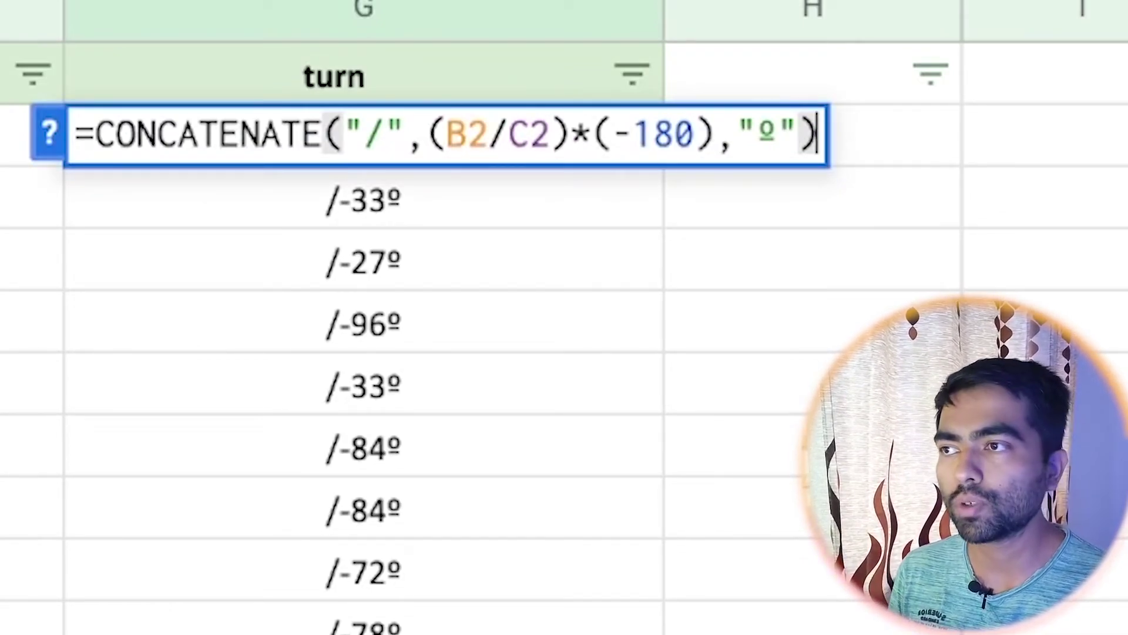
pyautogui.moveTo(364, 135); pyautogui.dragTo(384, 135)
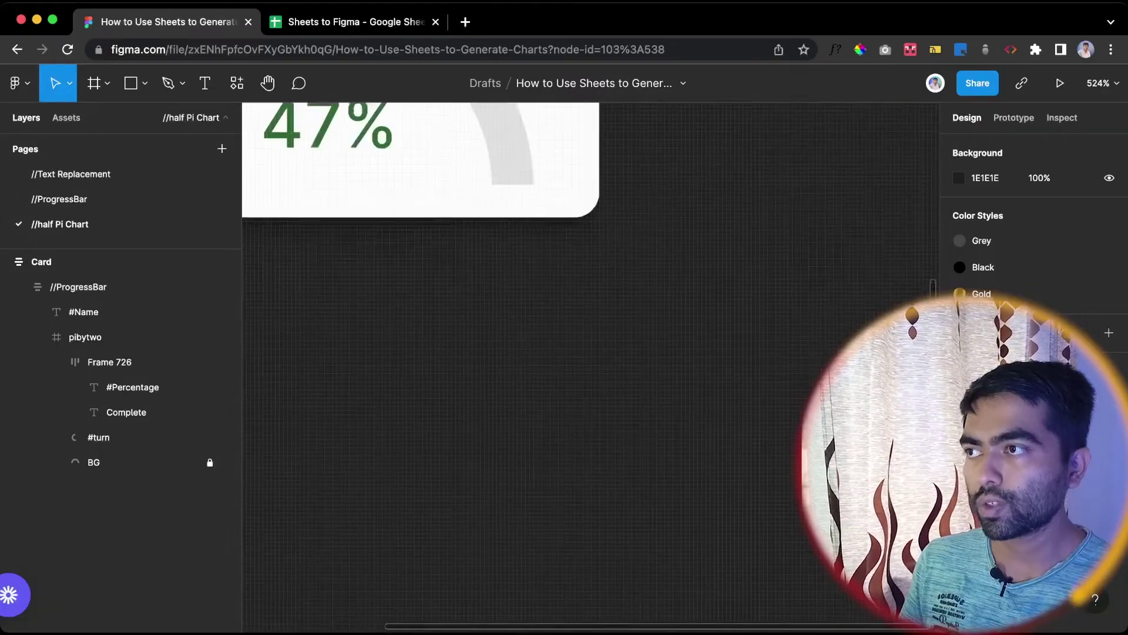
# Step: Set the rotation of the #turn arc inside the Card's pibytwo frame to 0°
pyautogui.scroll(-1, 423, 235)
pyautogui.scroll(1, 424, 235)
pyautogui.scroll(5, 611, 329)
pyautogui.hscroll(-5, 611, 329)
pyautogui.hscroll(3, 612, 329)
pyautogui.scroll(-2, 611, 329)
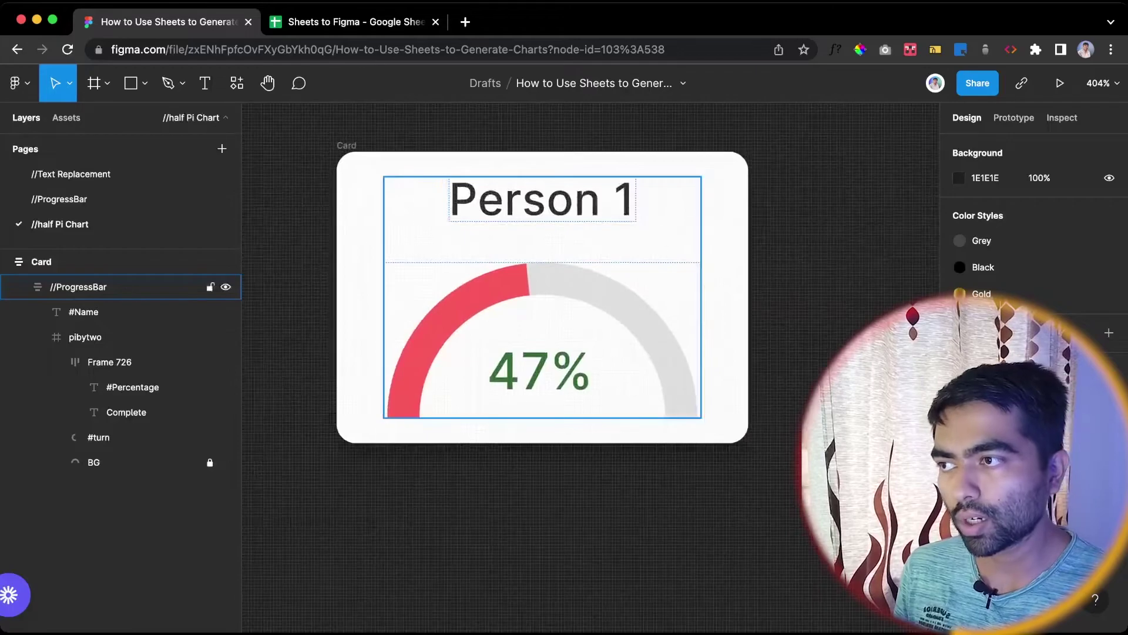
pyautogui.doubleClick(611, 329)
pyautogui.doubleClick(520, 372)
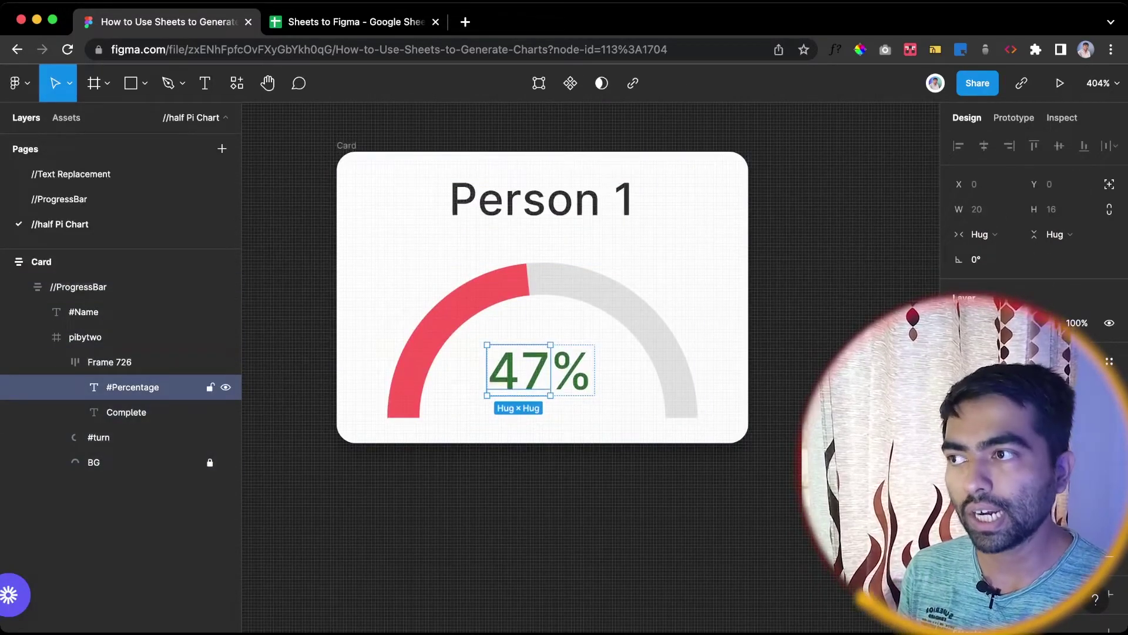
pyautogui.doubleClick(496, 289)
pyautogui.moveTo(959, 235); pyautogui.dragTo(947, 239)
pyautogui.click(987, 234)
pyautogui.write('0')
pyautogui.press('Return')
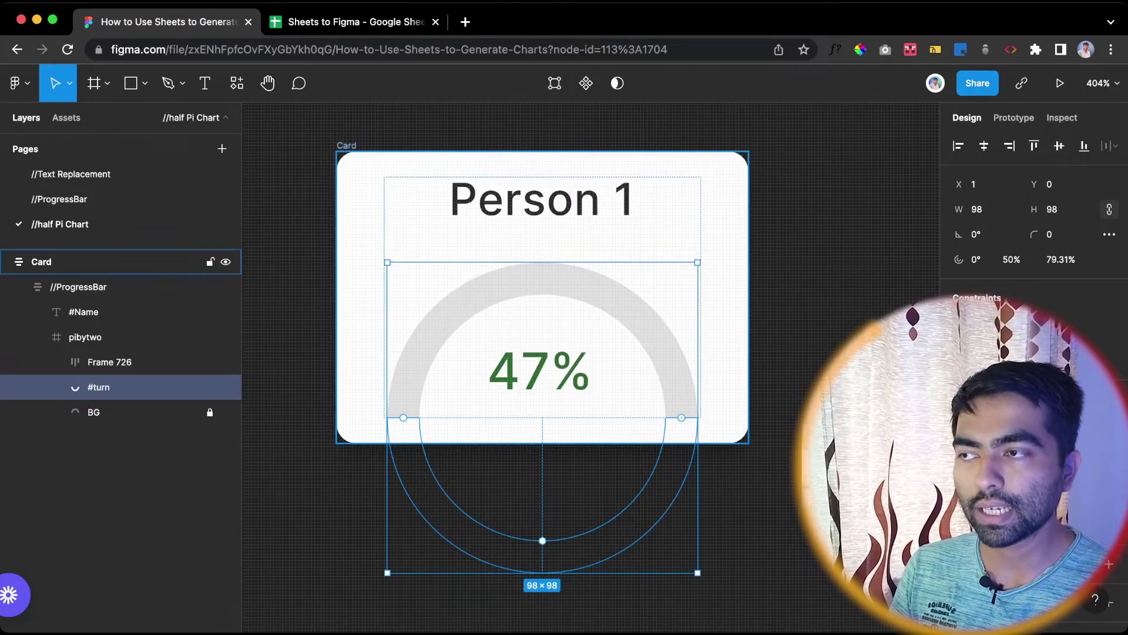
# Step: Turn content clipping off and back on for the pibytwo frame to view the hidden part of the #turn arc
pyautogui.click(118, 336)
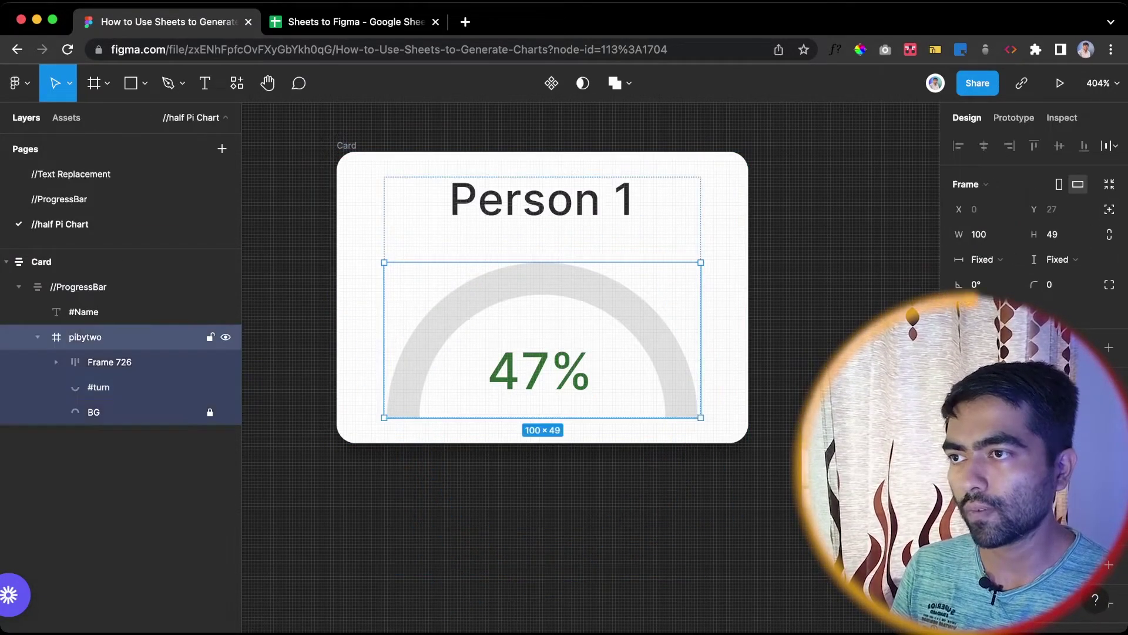
pyautogui.click(959, 310)
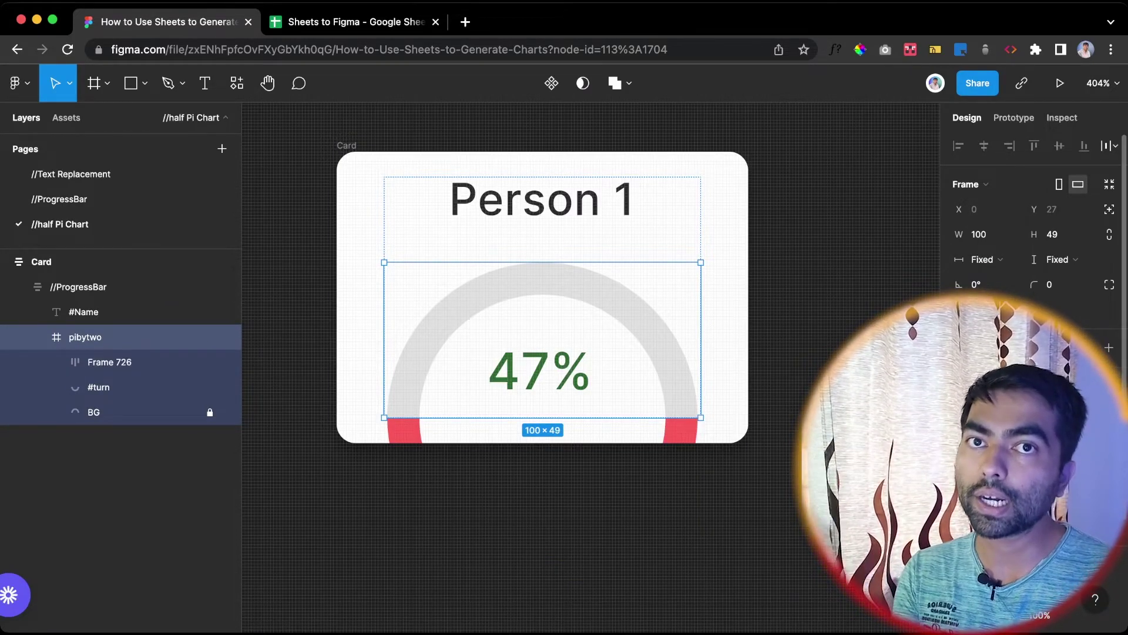
pyautogui.click(959, 310)
pyautogui.click(785, 258)
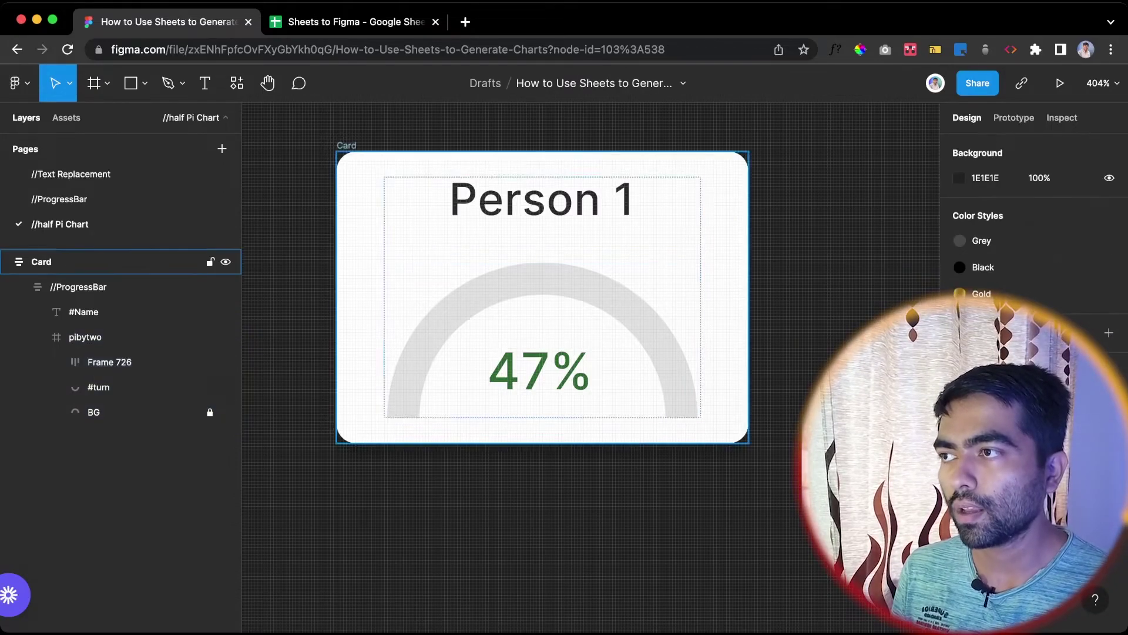
# Step: Move the Card to about X 955, Y -61 and wrap it in an auto layout frame
pyautogui.scroll(-5, 347, 161)
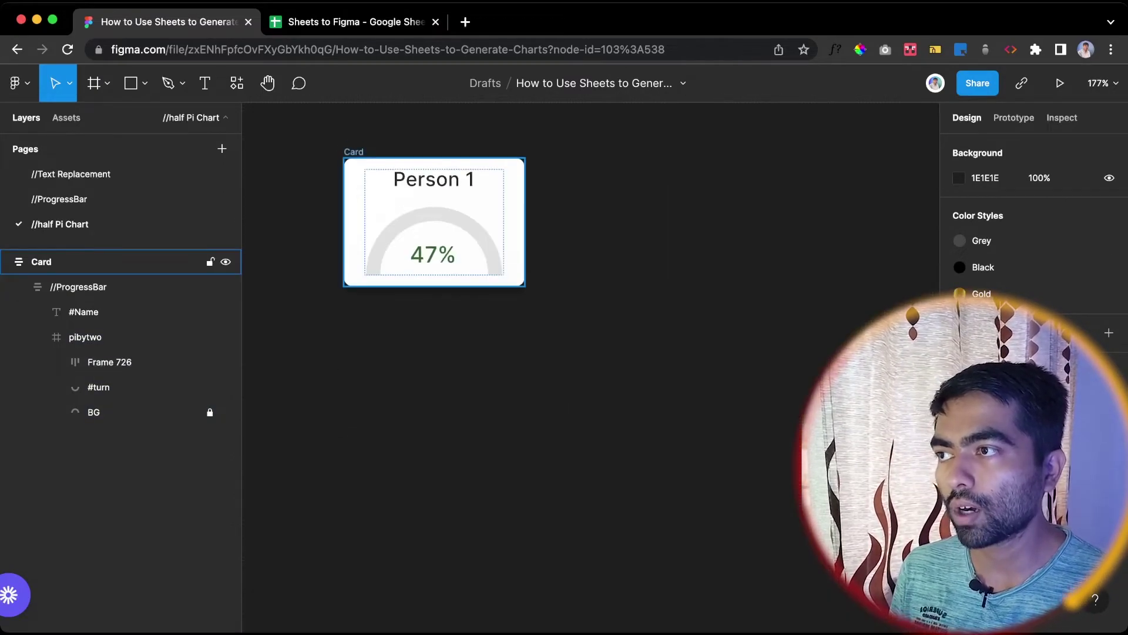
pyautogui.moveTo(347, 161); pyautogui.dragTo(567, 233)
pyautogui.scroll(1, 571, 242)
pyautogui.click(571, 242)
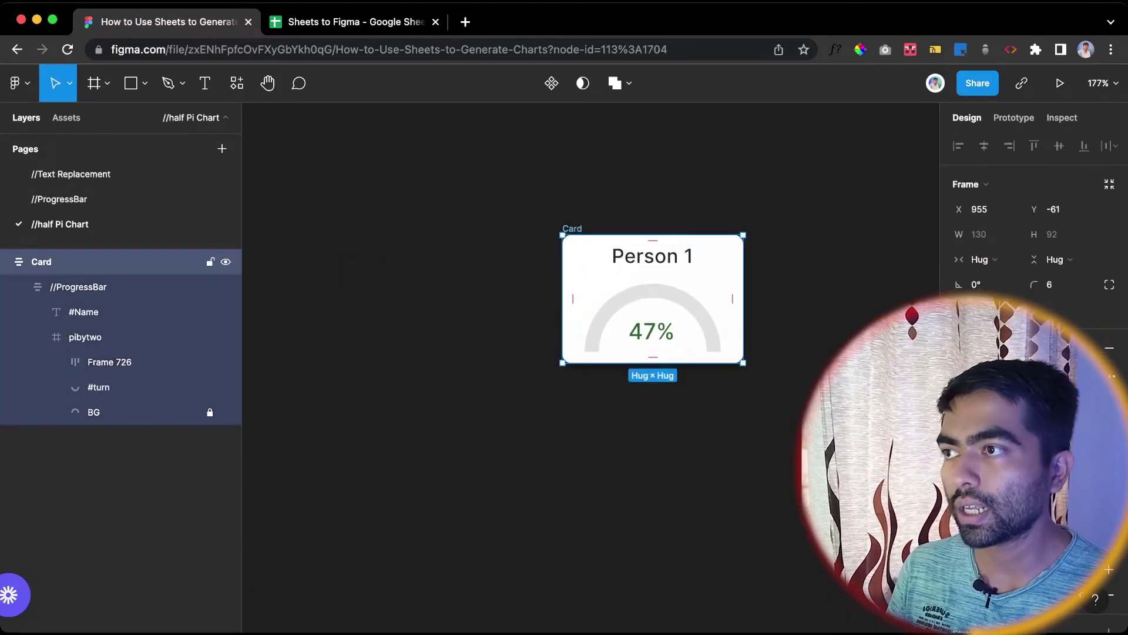
pyautogui.hotkey('shift', 'a')
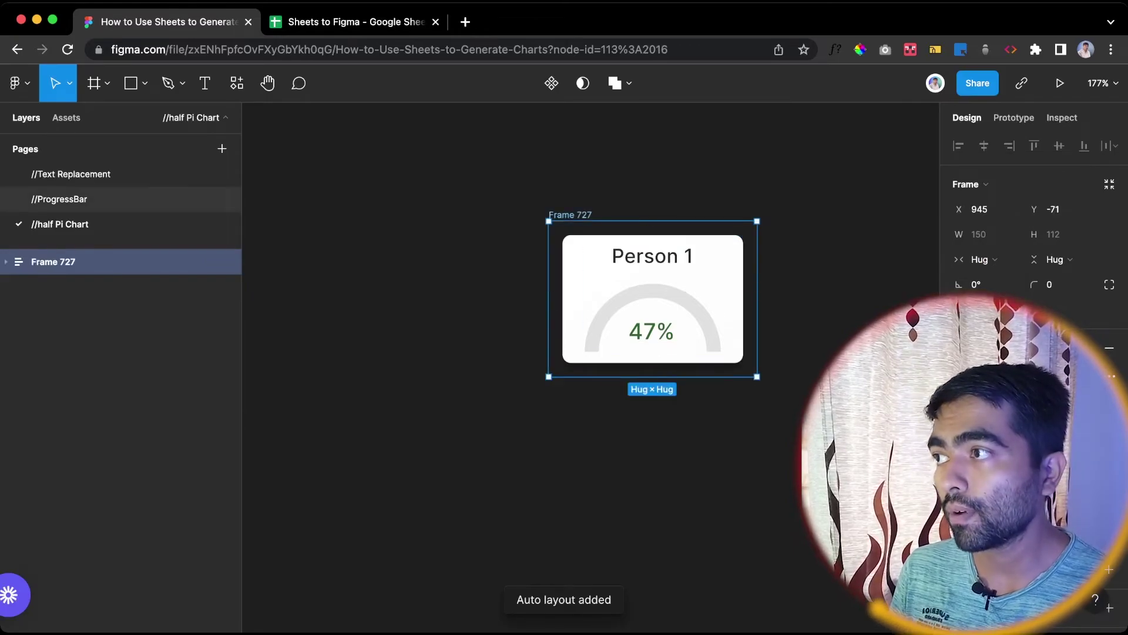
# Step: Check the container frame's name on the //ProgressBar page and rename the auto layout frame around the Card as @#
pyautogui.click(60, 199)
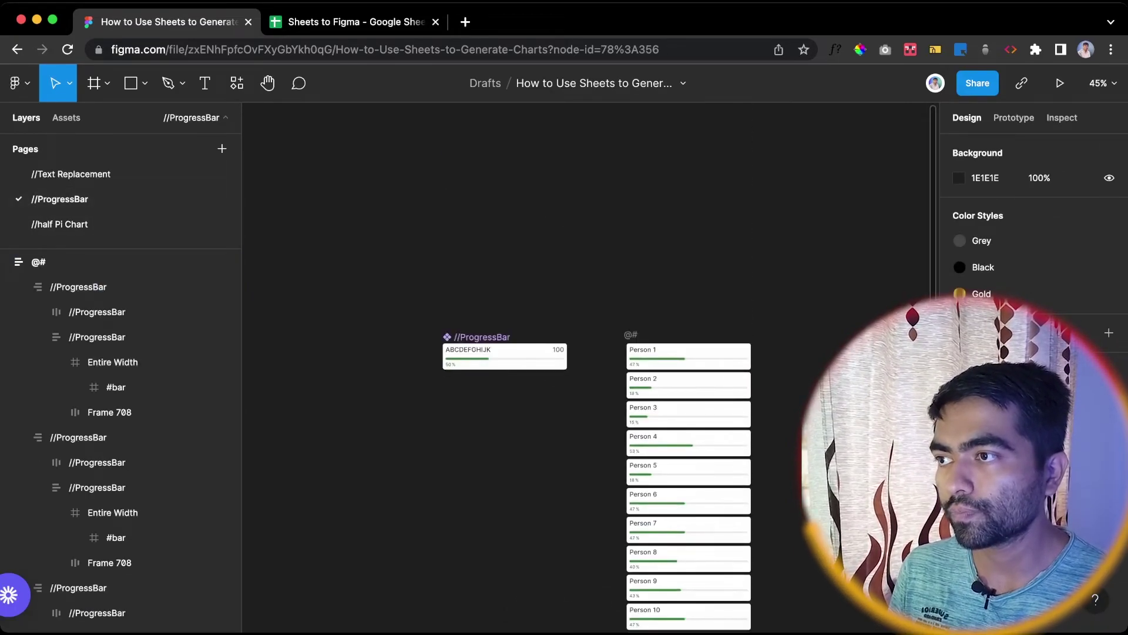
pyautogui.click(60, 224)
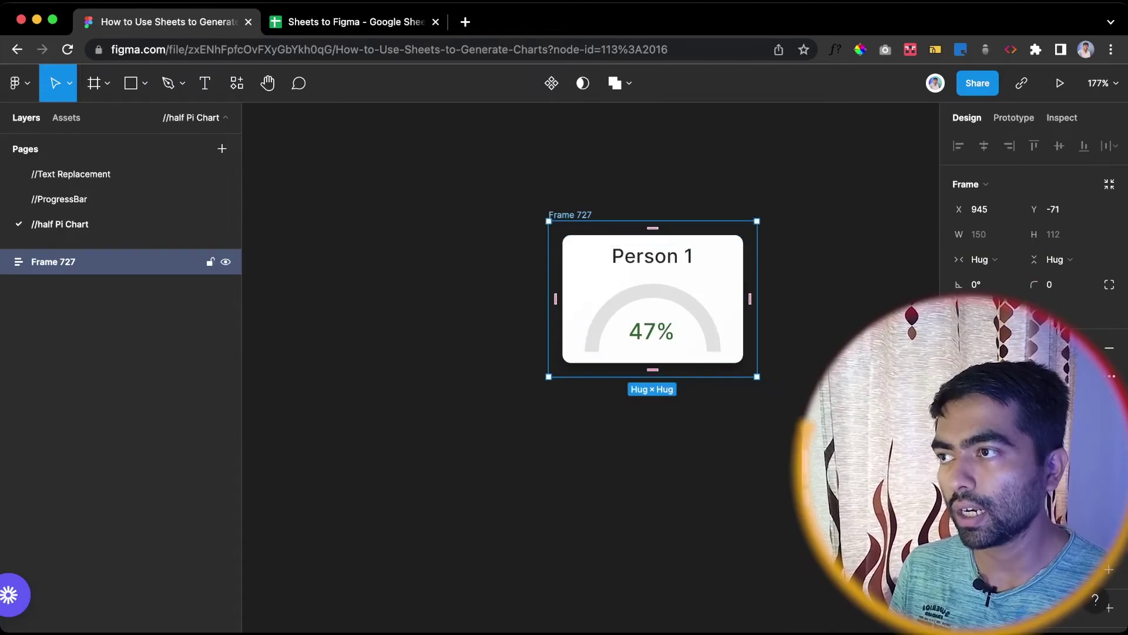
pyautogui.doubleClick(53, 262)
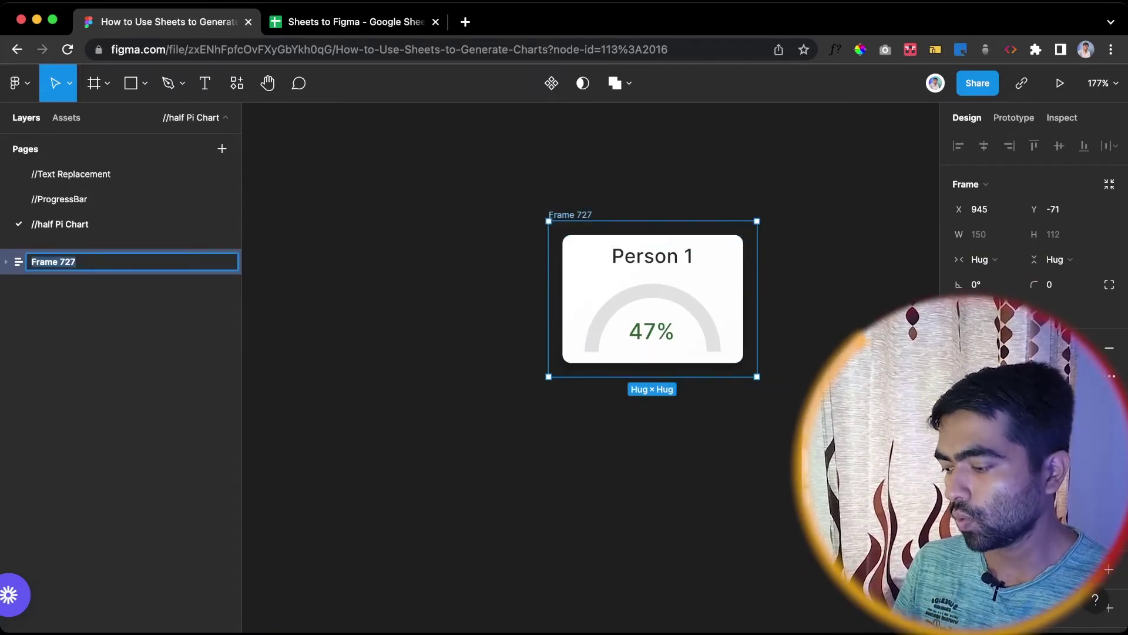
pyautogui.write('@')
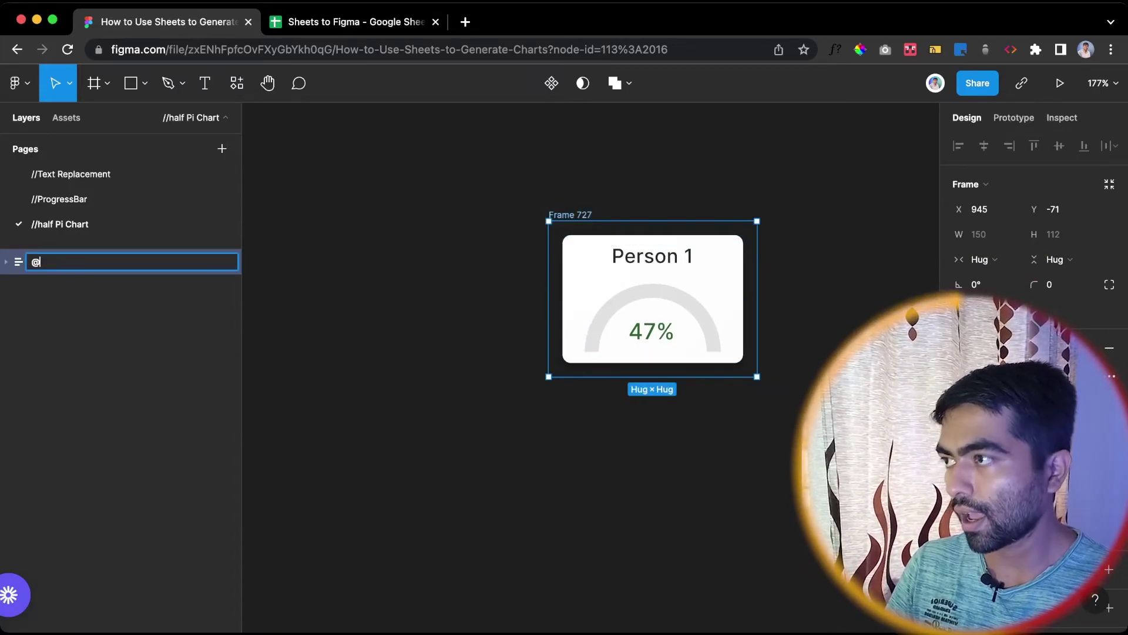
pyautogui.write('#')
pyautogui.press('Return')
pyautogui.press('Escape')
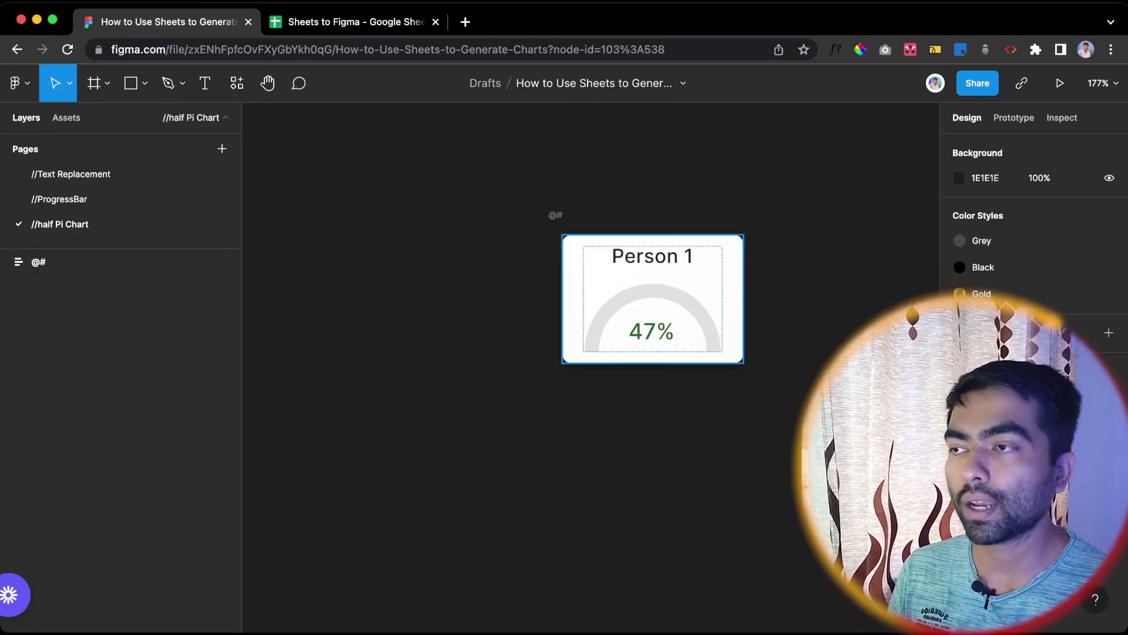
# Step: Rename the page as //PiChart and rerun the Google Sheets Sync plugin to fill the @# frame with half-pie cards
pyautogui.click(653, 306)
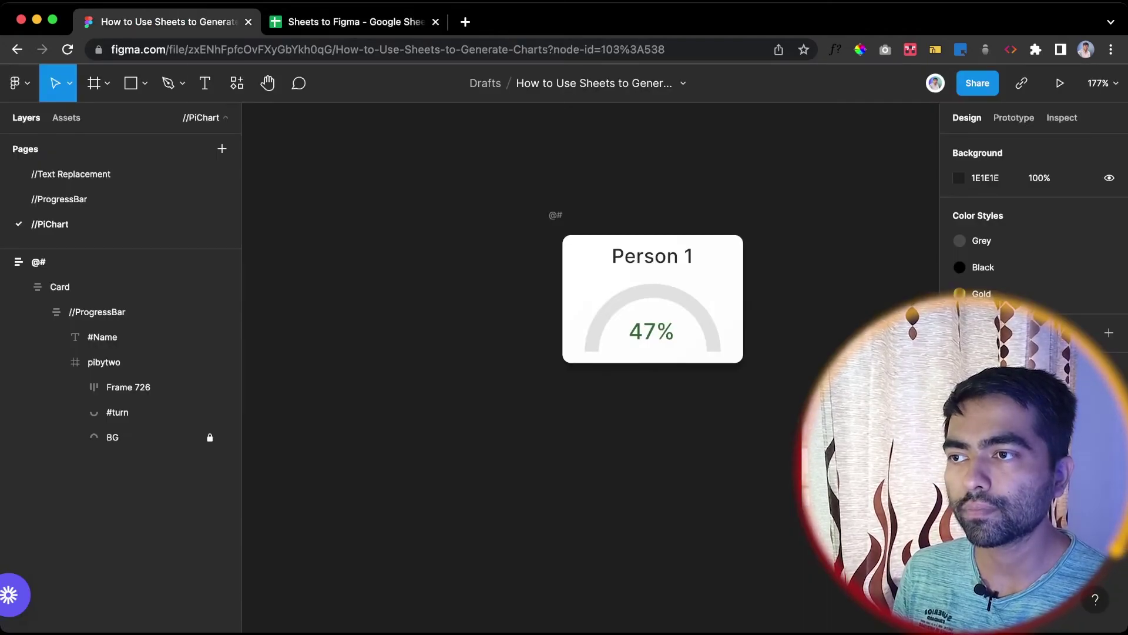
pyautogui.press('alt+super+p')
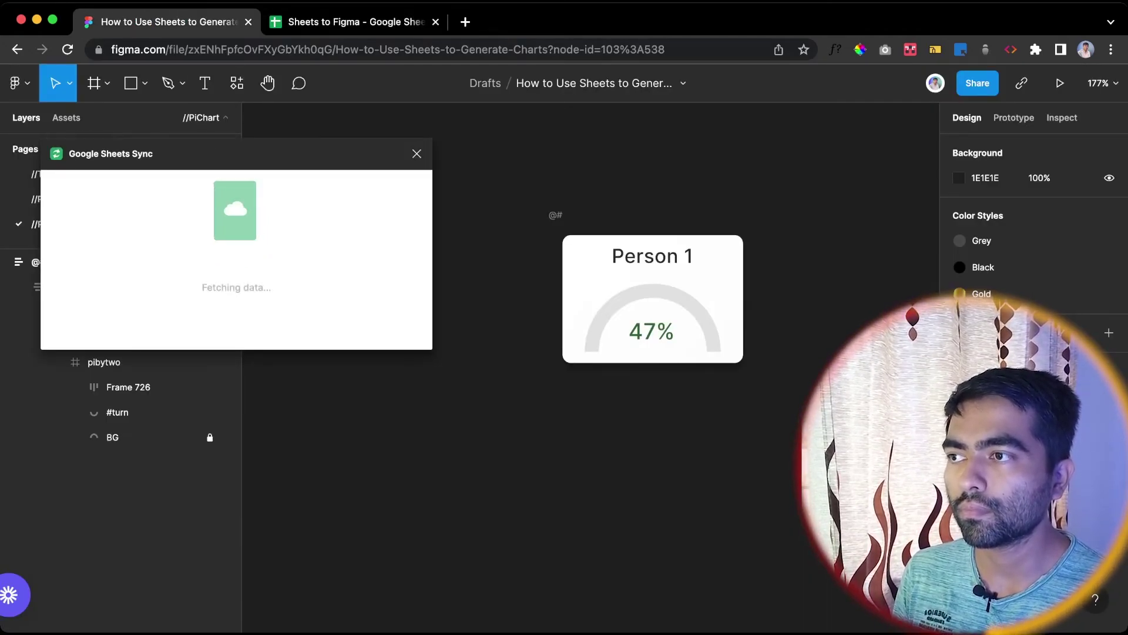
pyautogui.scroll(-1, 657, 444)
pyautogui.scroll(-1, 657, 444)
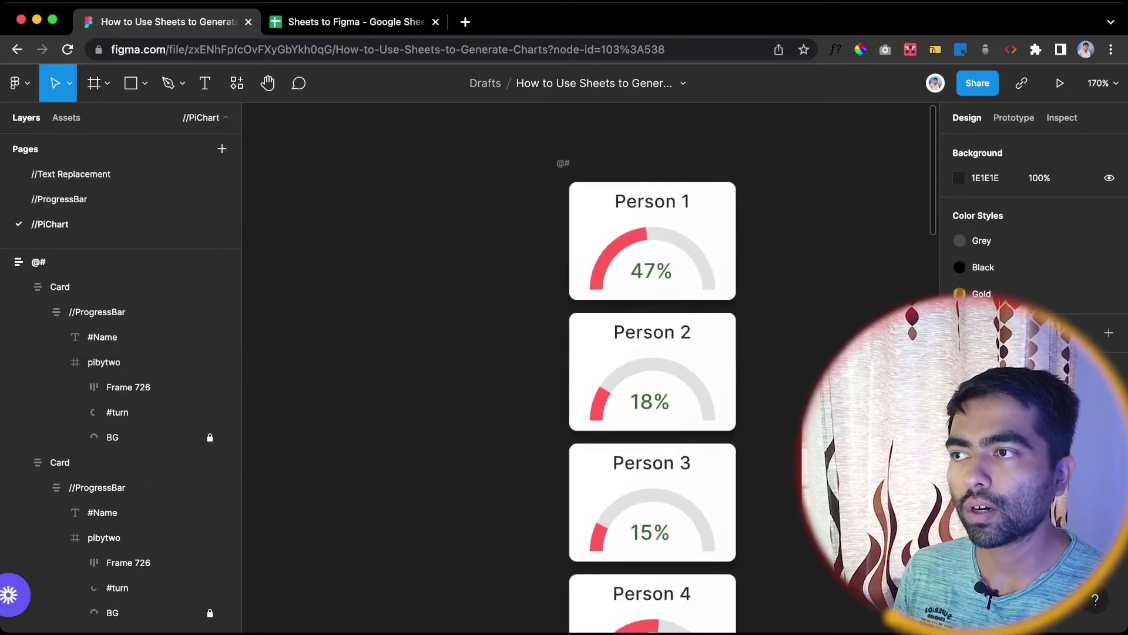
# Step: Inspect the rotation of the #turn arc in the Person 1 card and look through the generated half-pie cards
pyautogui.doubleClick(613, 249)
pyautogui.doubleClick(612, 250)
pyautogui.doubleClick(612, 249)
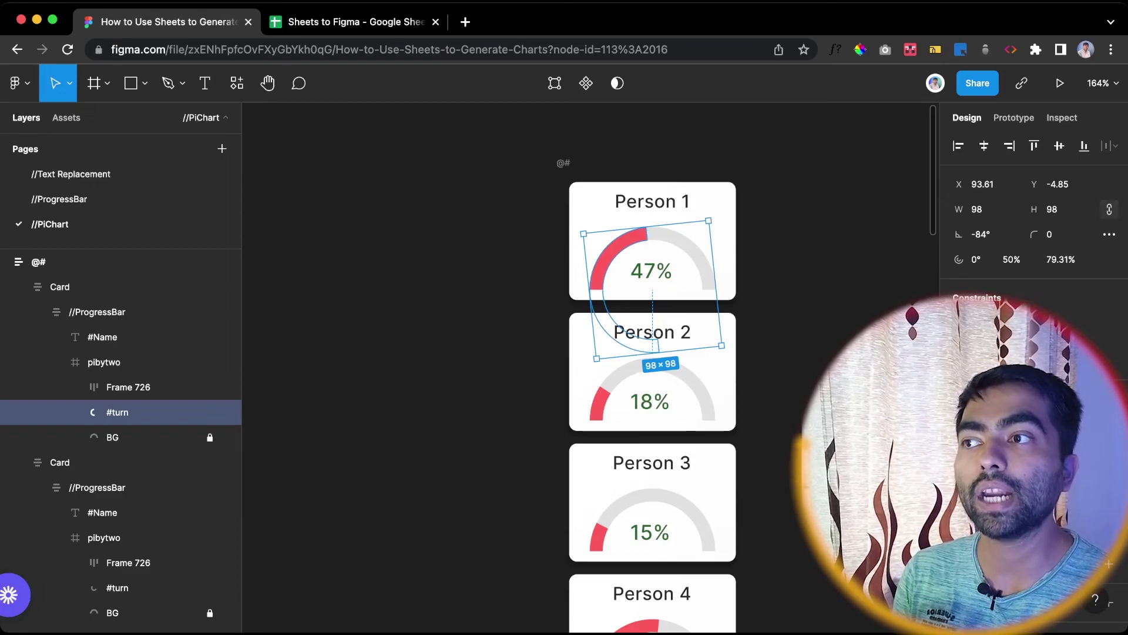
pyautogui.press('Escape')
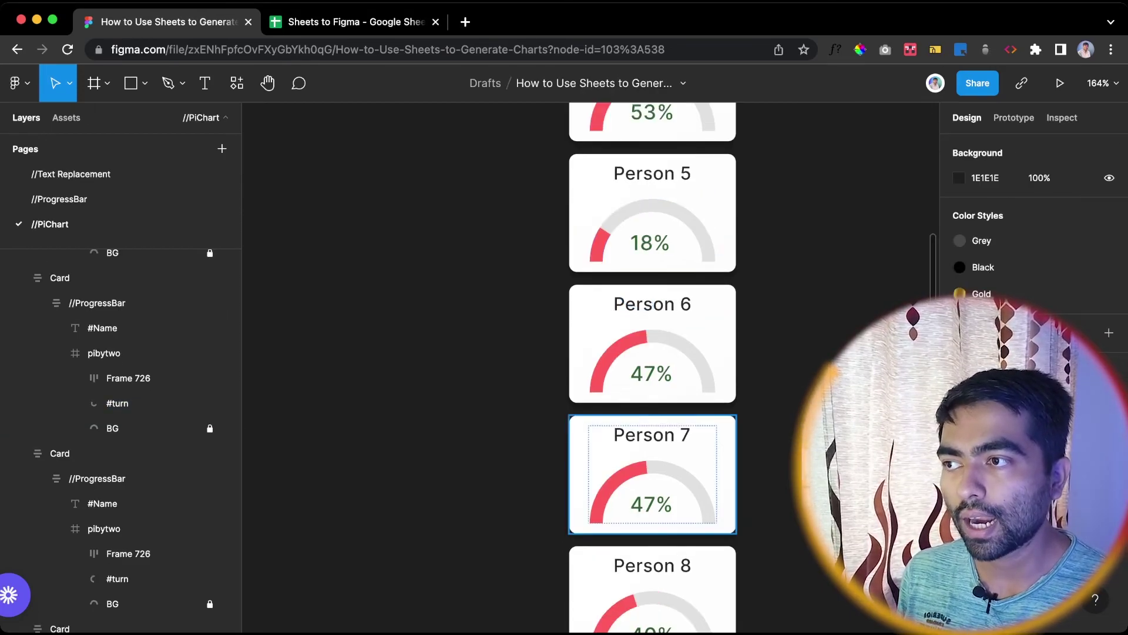
pyautogui.scroll(-15, 652, 365)
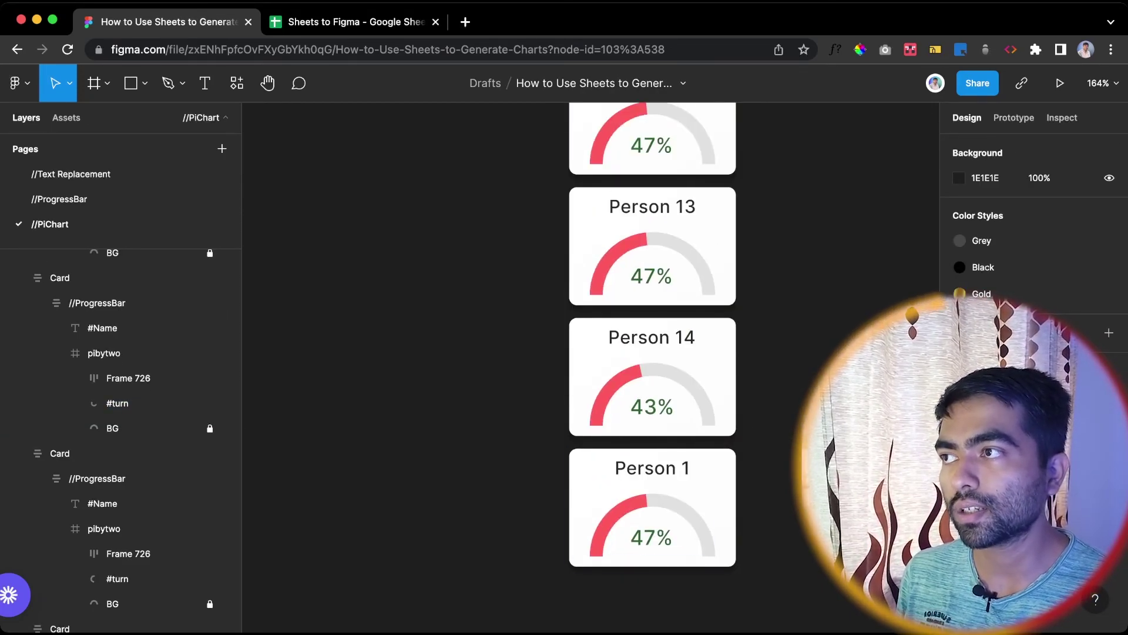